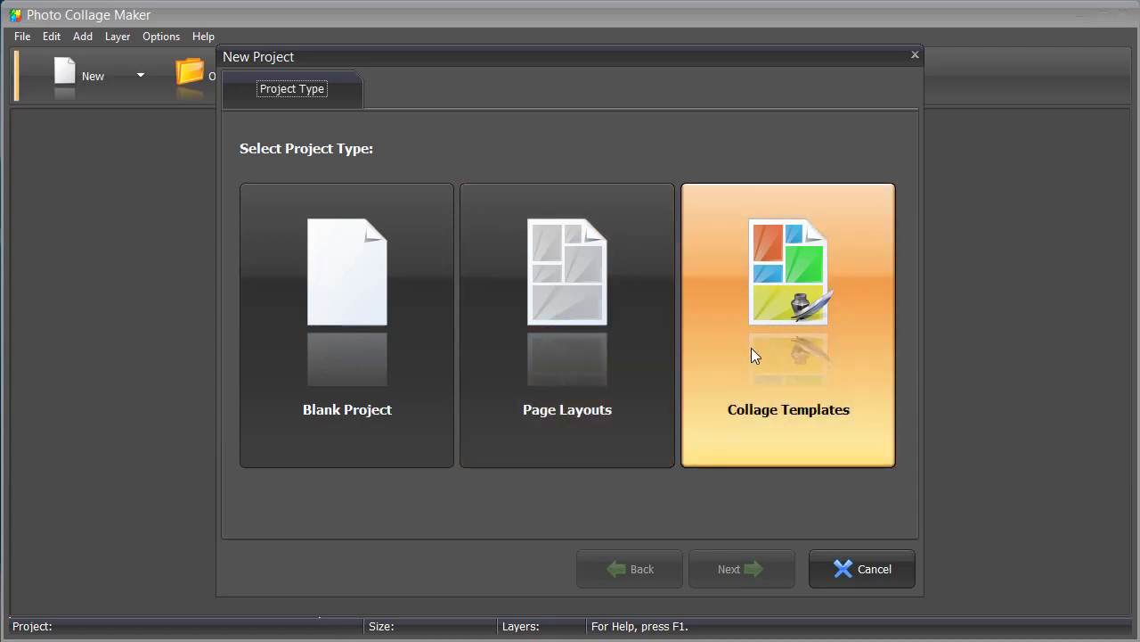
Filter the collage template gallery to show only Modern category designs
{"action": "left_click", "coordinate": [606, 294]}
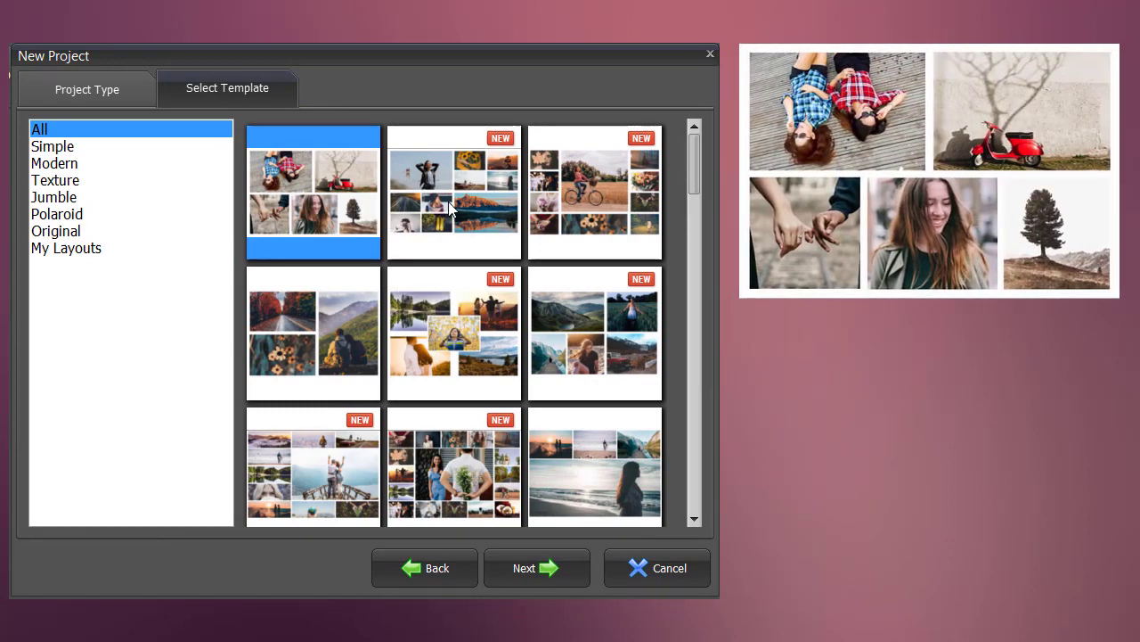
{"action": "mouse_move", "coordinate": [313, 463]}
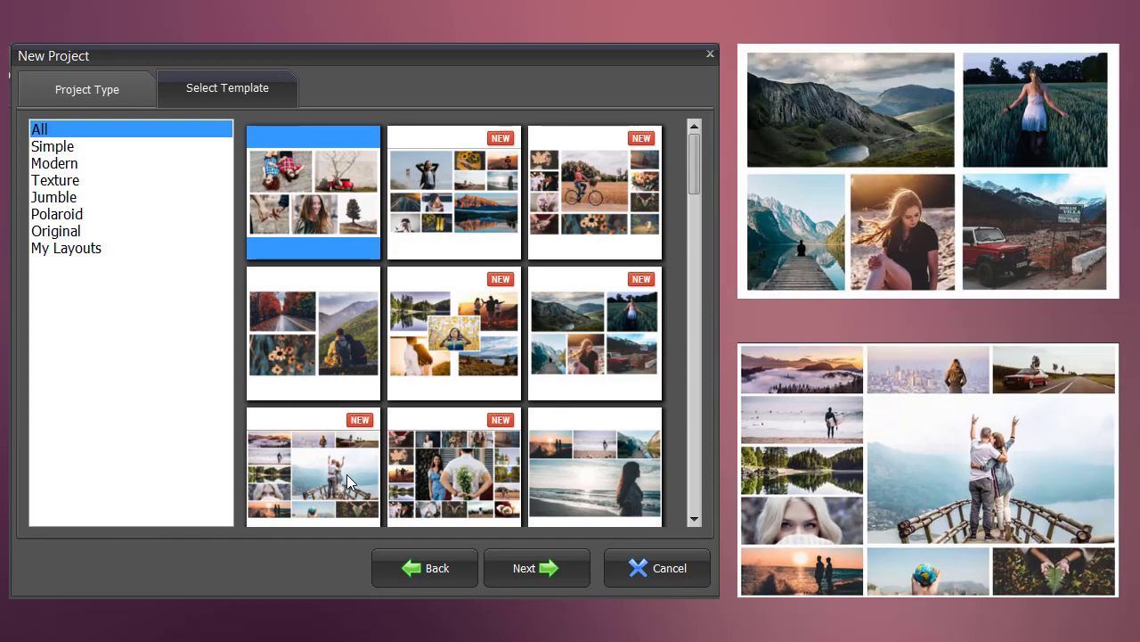
{"action": "mouse_move", "coordinate": [455, 333]}
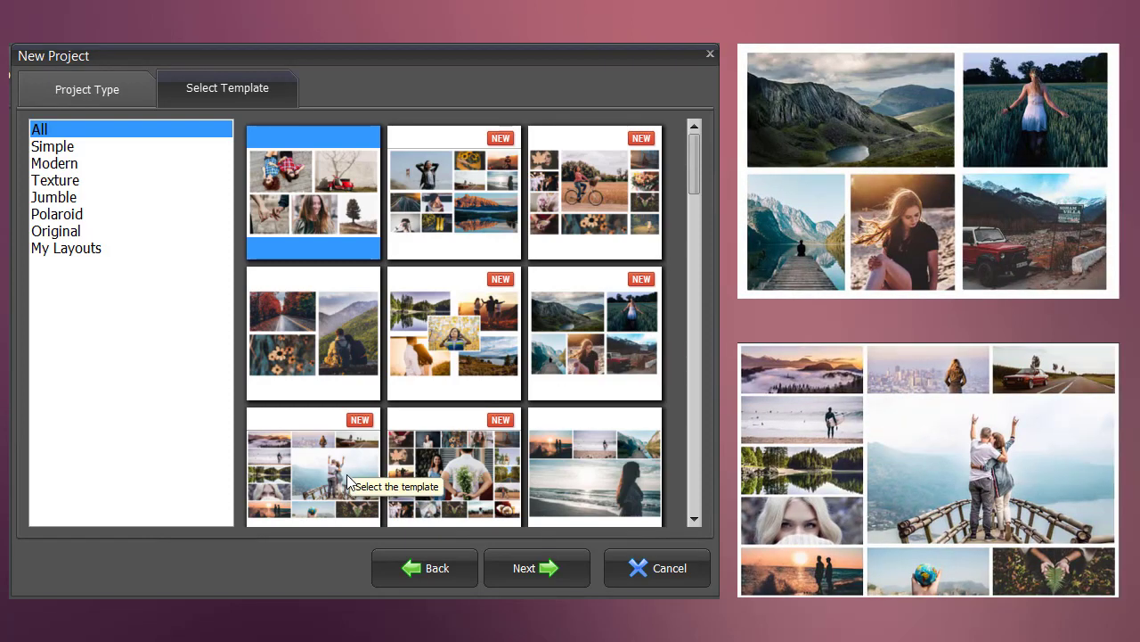
{"action": "left_click", "coordinate": [67, 166]}
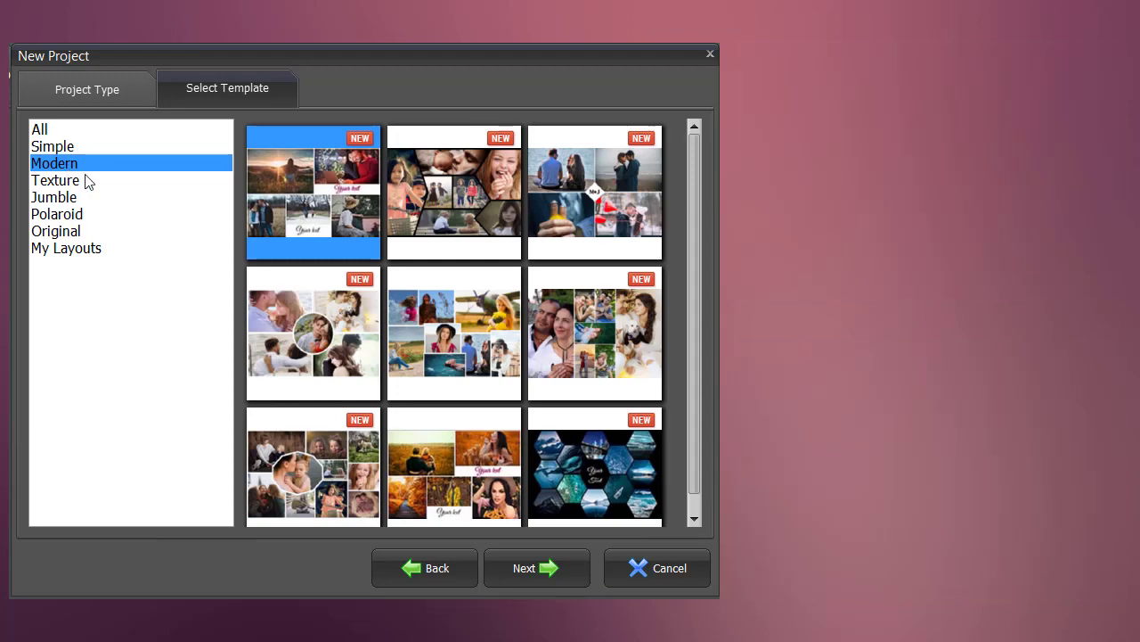
{"action": "mouse_move", "coordinate": [313, 331]}
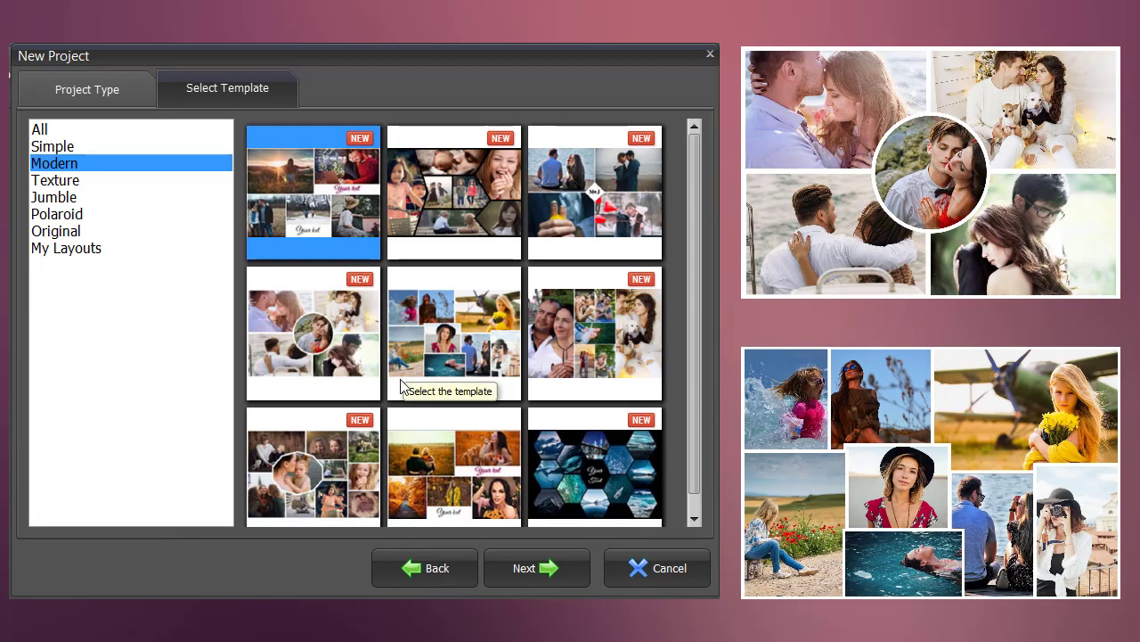
{"action": "mouse_move", "coordinate": [595, 333]}
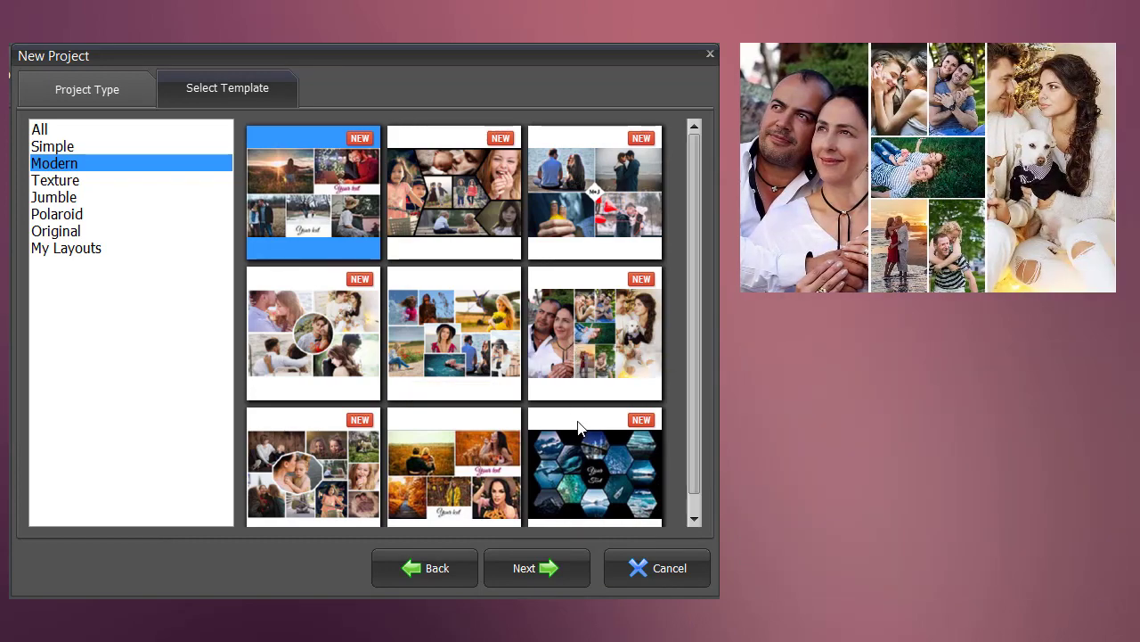
{"action": "mouse_move", "coordinate": [595, 465]}
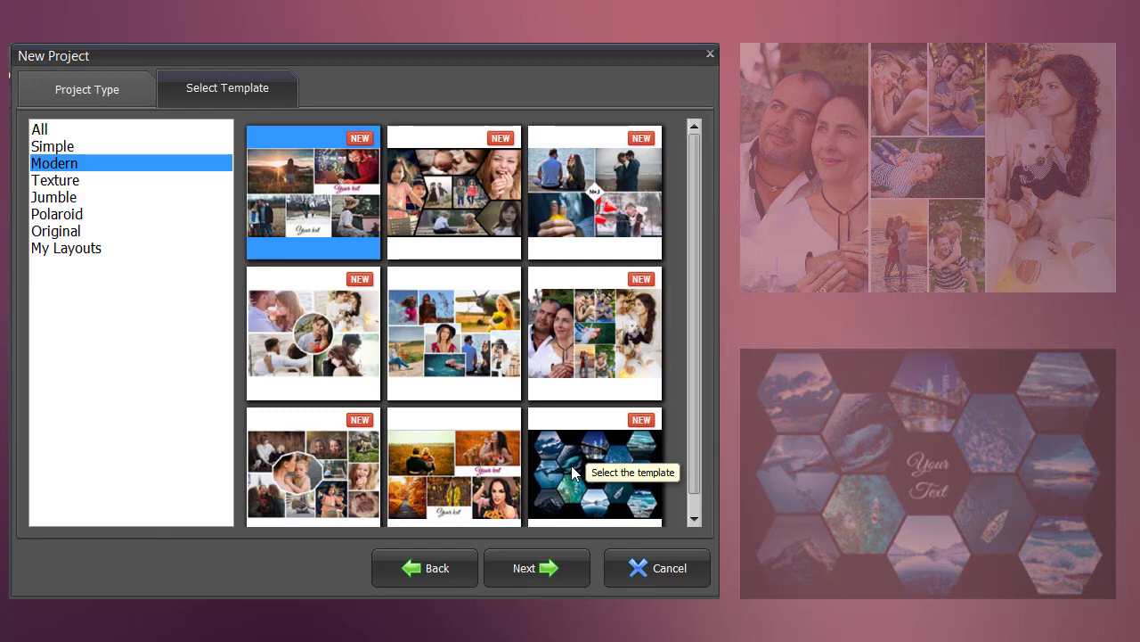
Return to the template gallery and browse the Seasons, Travel and Vintage categories
{"action": "left_click", "coordinate": [424, 567]}
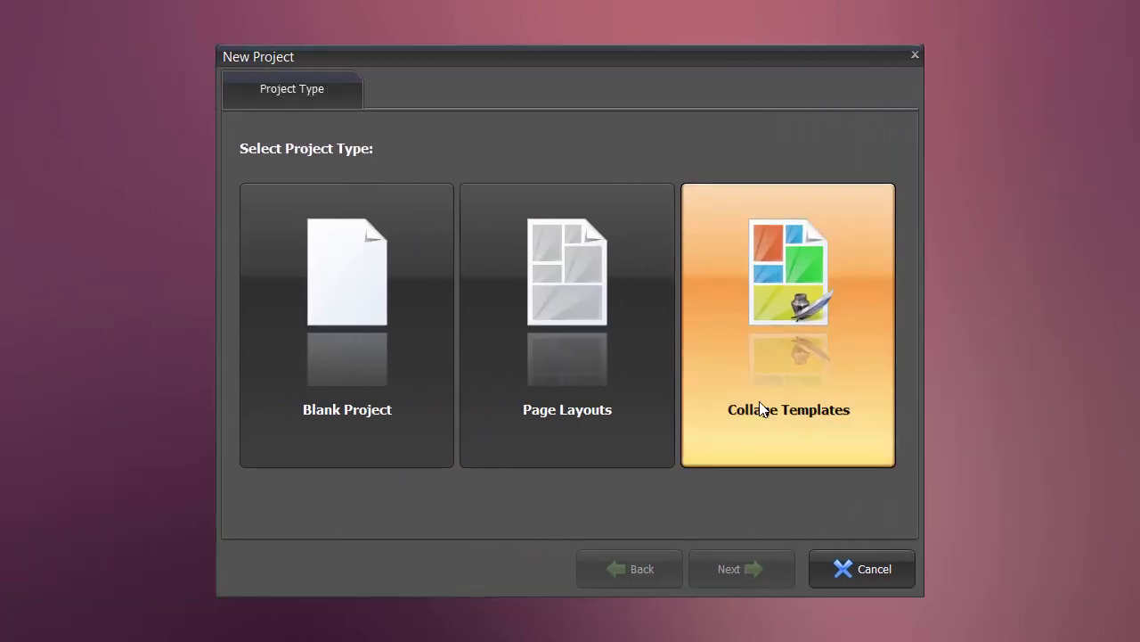
{"action": "left_click", "coordinate": [757, 407]}
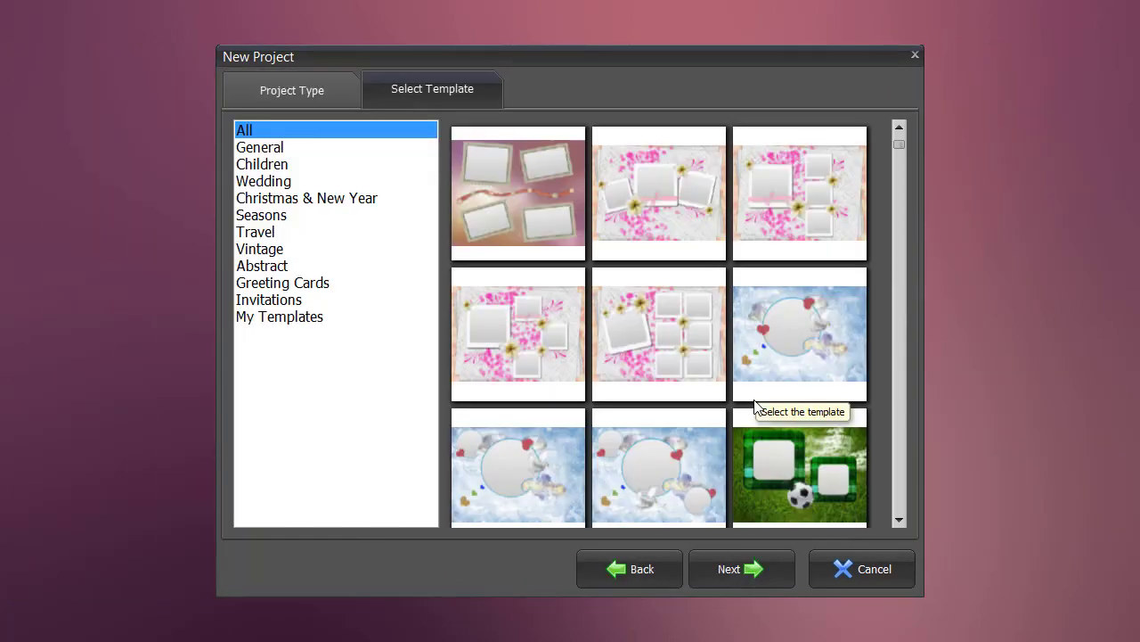
{"action": "left_click", "coordinate": [898, 523]}
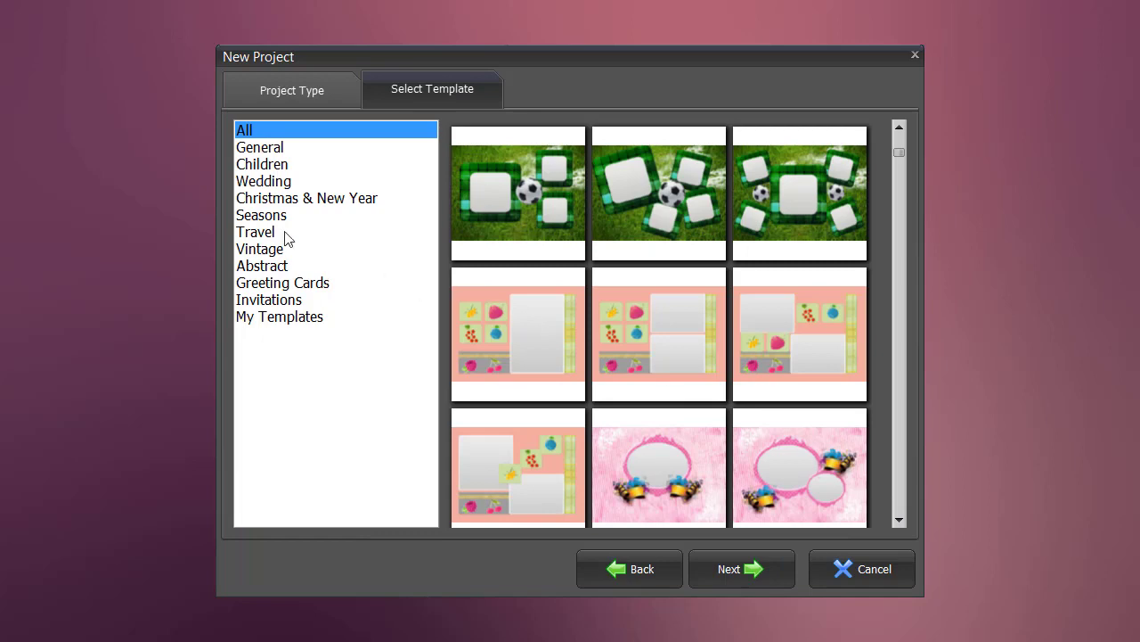
{"action": "left_click", "coordinate": [266, 218]}
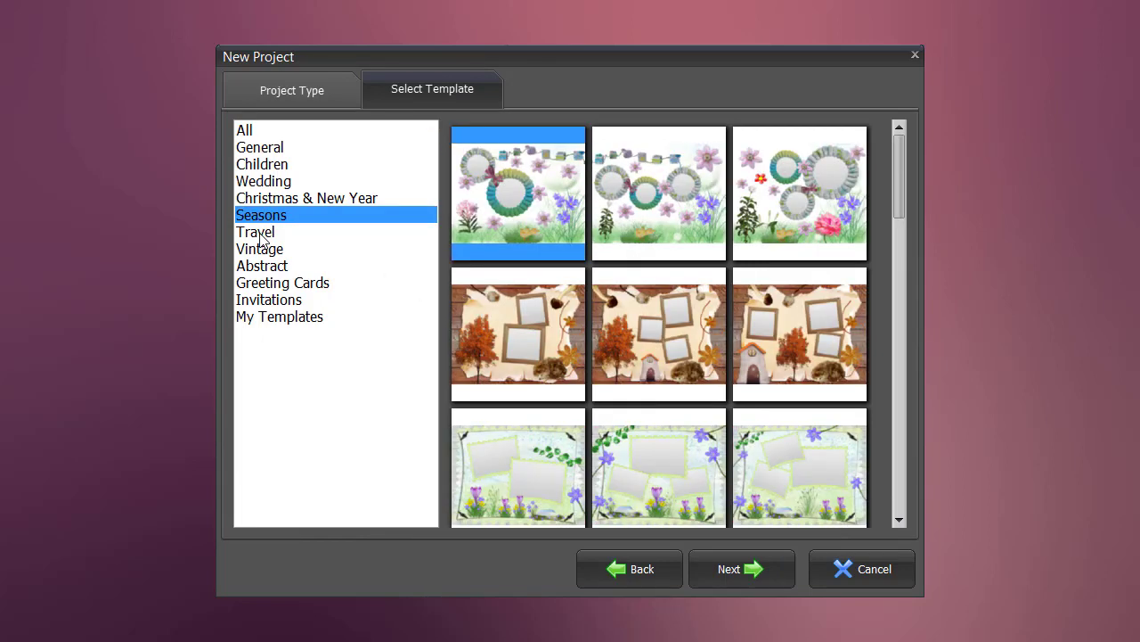
{"action": "left_click", "coordinate": [262, 237]}
{"action": "left_click", "coordinate": [263, 254]}
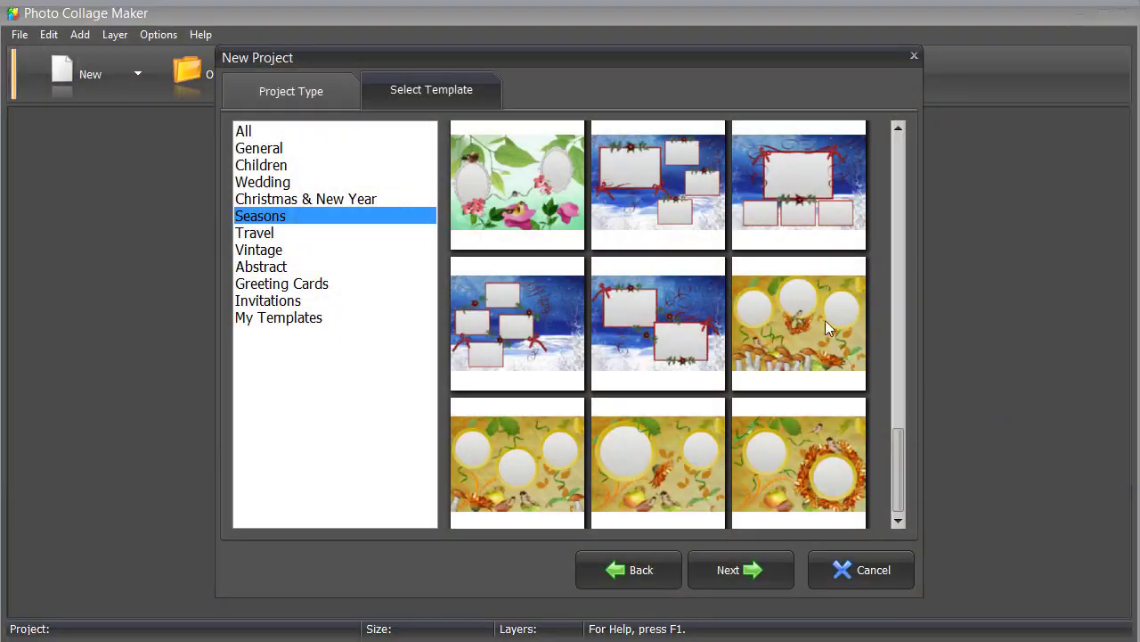
Choose the blue winter template with red frames on a Letter 8.5 x 11 page
{"action": "left_click", "coordinate": [639, 196]}
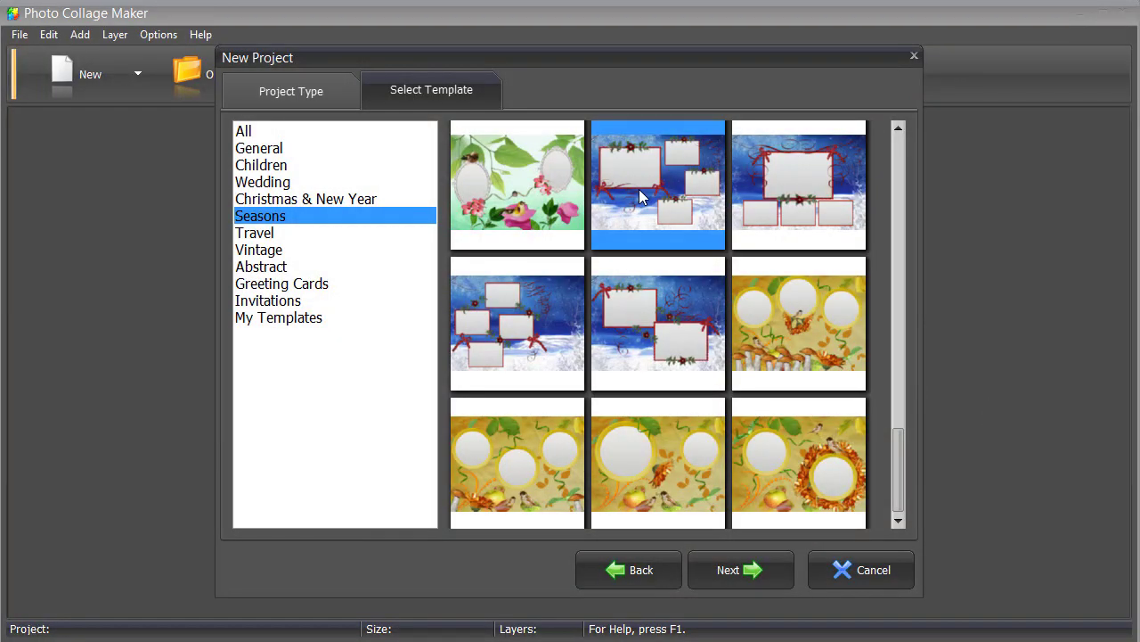
{"action": "left_click", "coordinate": [744, 571]}
{"action": "left_click", "coordinate": [459, 152]}
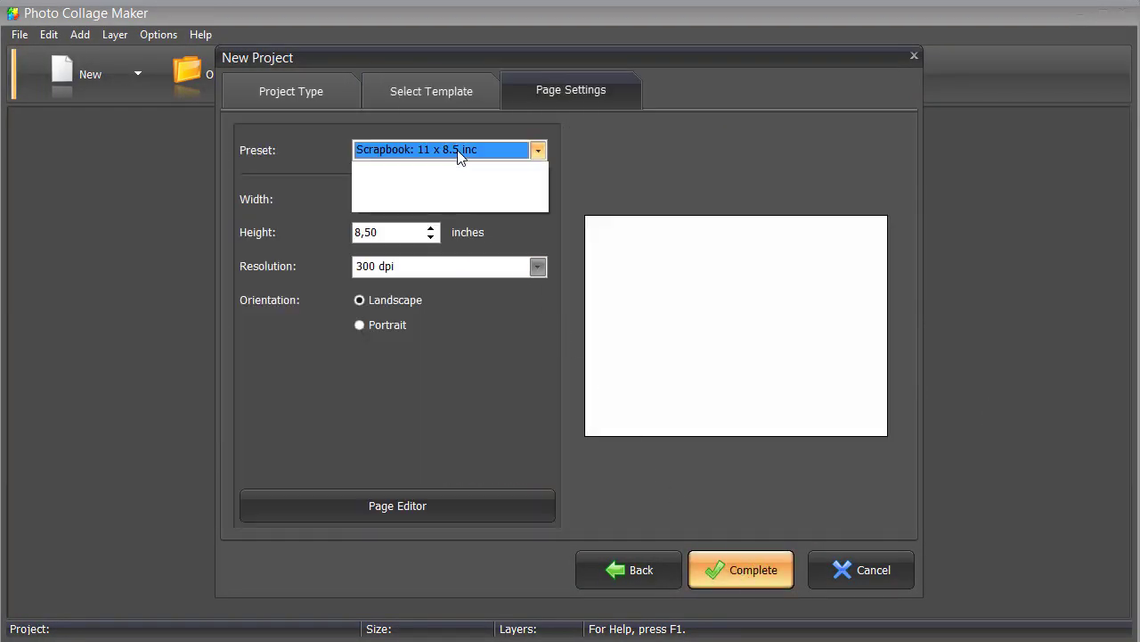
{"action": "left_click", "coordinate": [381, 239]}
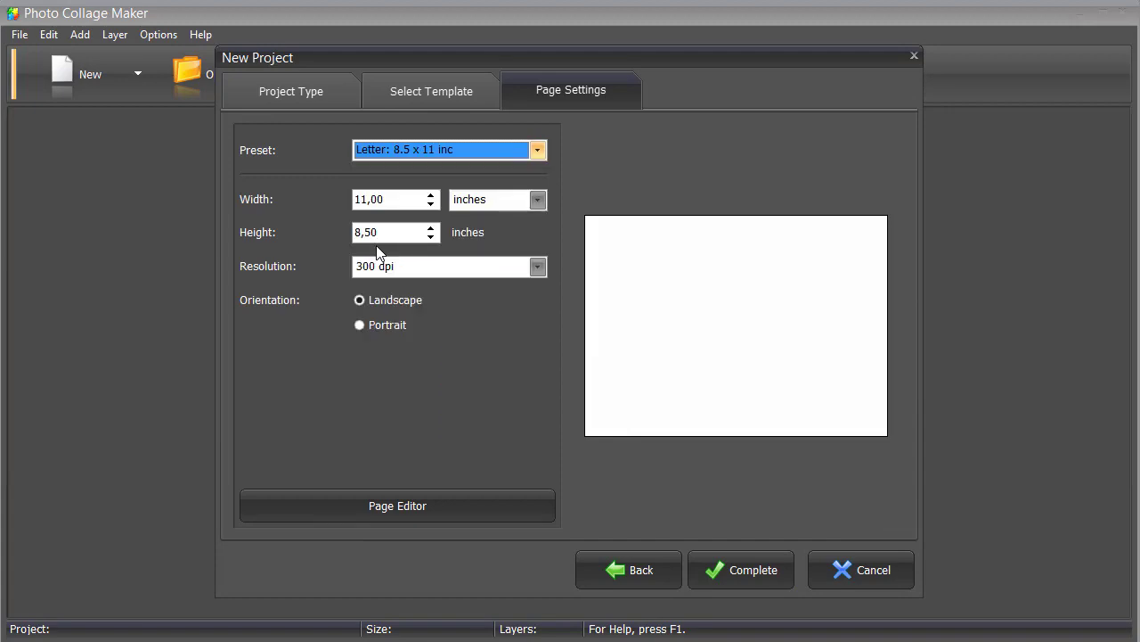
Fill the four frames with the scarf, earmuffs, mountain-lake and wall photos
{"action": "left_click", "coordinate": [729, 569]}
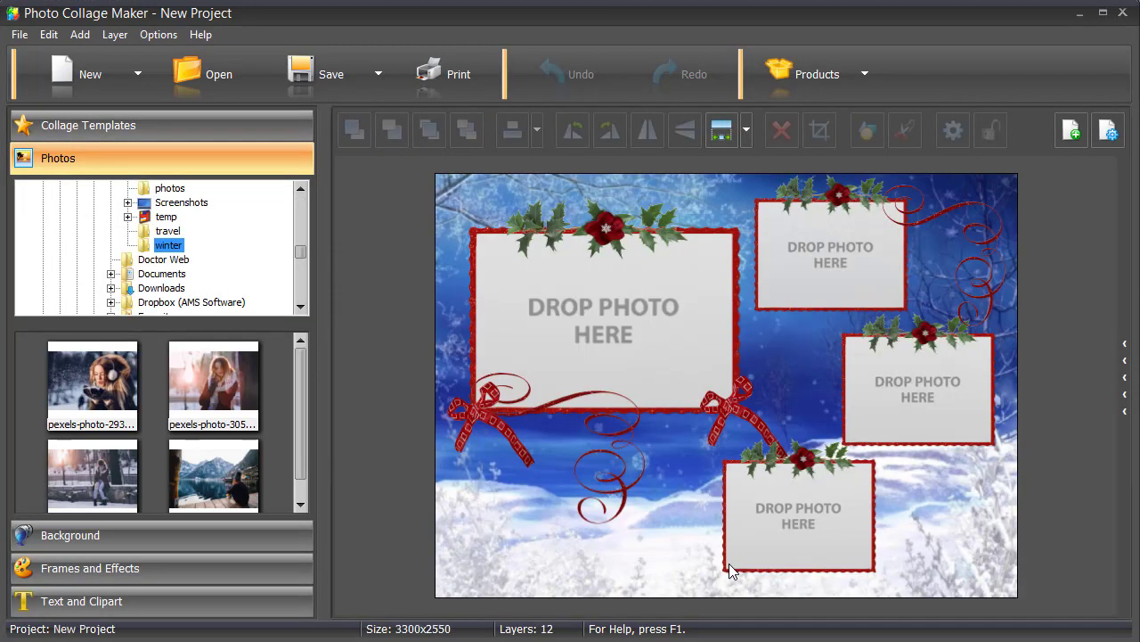
{"action": "left_click_drag", "start_coordinate": [221, 383], "coordinate": [553, 377]}
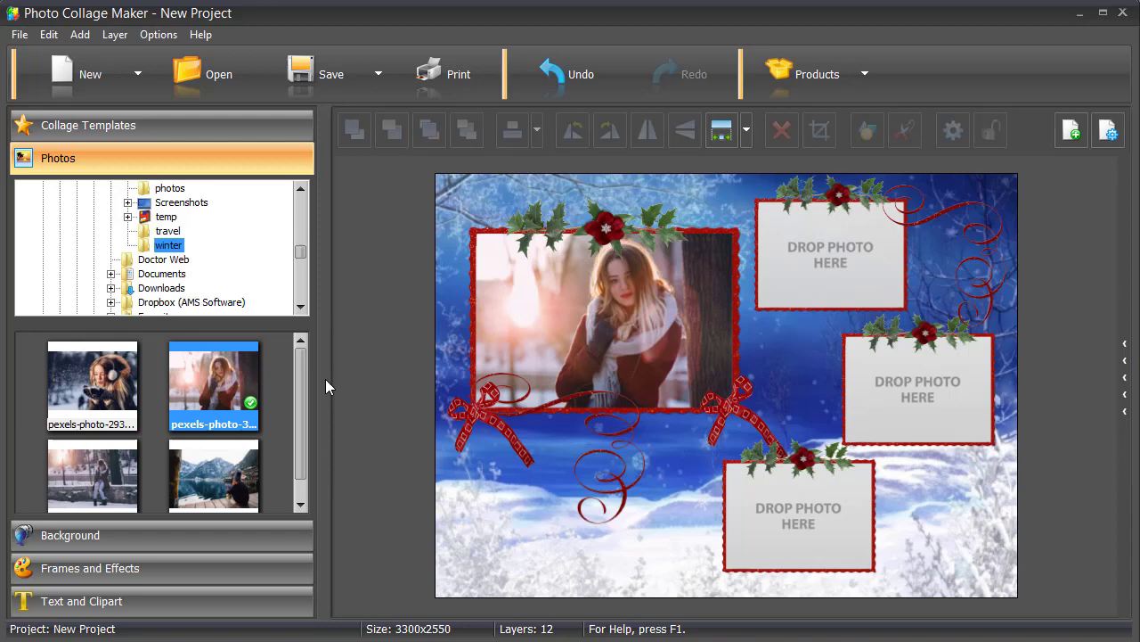
{"action": "left_click_drag", "start_coordinate": [92, 383], "coordinate": [802, 268]}
{"action": "left_click_drag", "start_coordinate": [198, 471], "coordinate": [903, 400]}
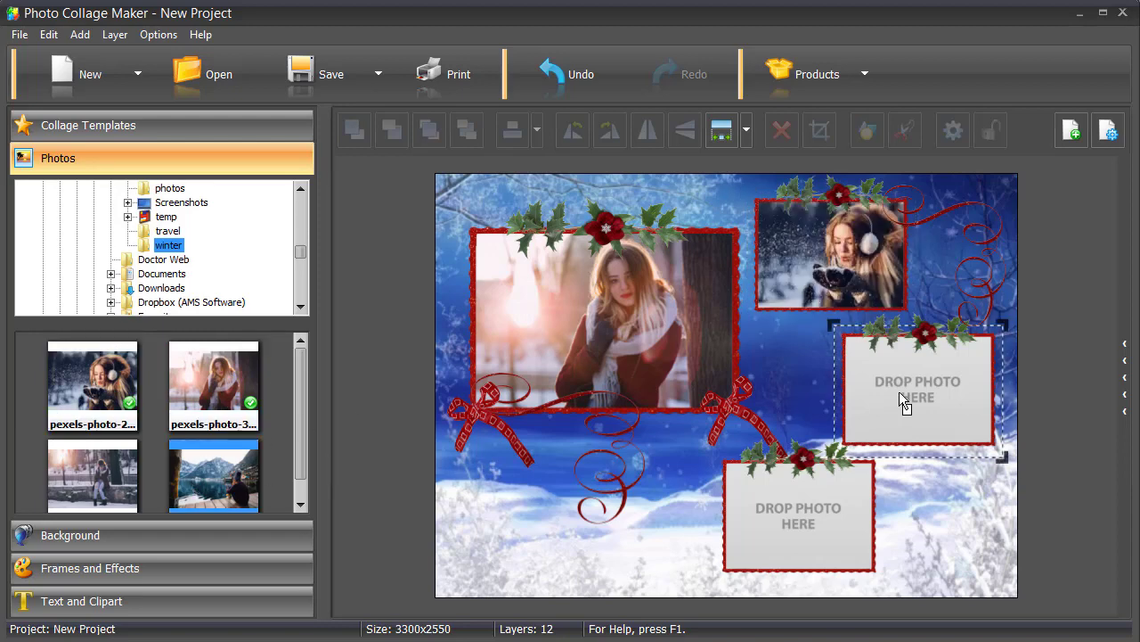
{"action": "left_click_drag", "start_coordinate": [134, 472], "coordinate": [766, 532]}
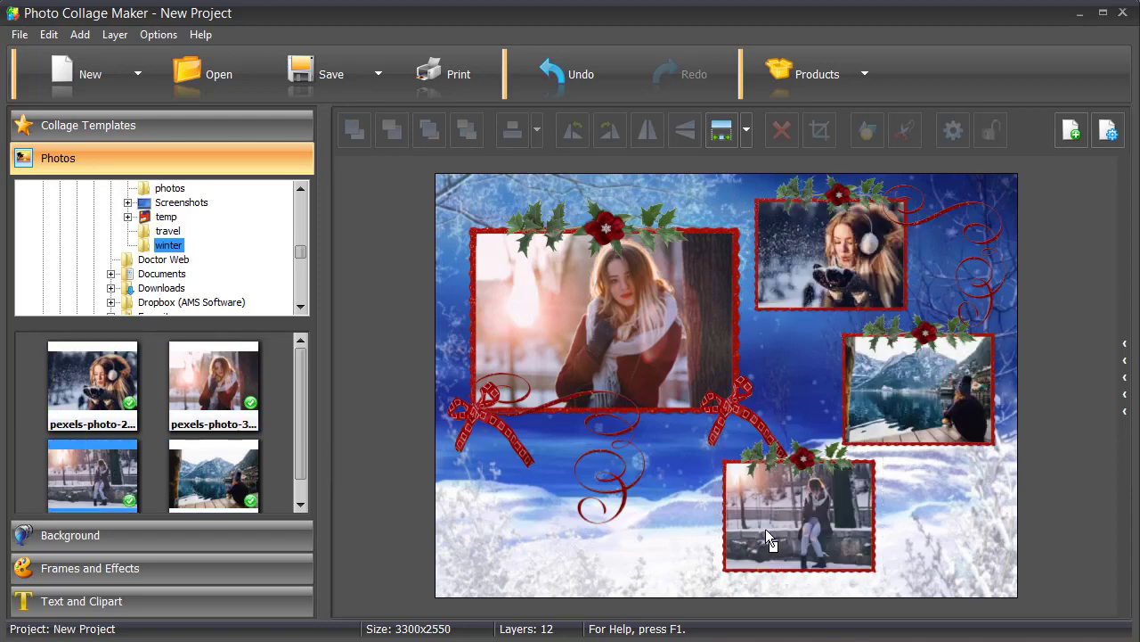
Tilt the large left photo counter-clockwise and nudge it into place
{"action": "left_click", "coordinate": [602, 345]}
{"action": "left_click_drag", "start_coordinate": [603, 171], "coordinate": [579, 172]}
{"action": "left_click_drag", "start_coordinate": [621, 336], "coordinate": [606, 331]}
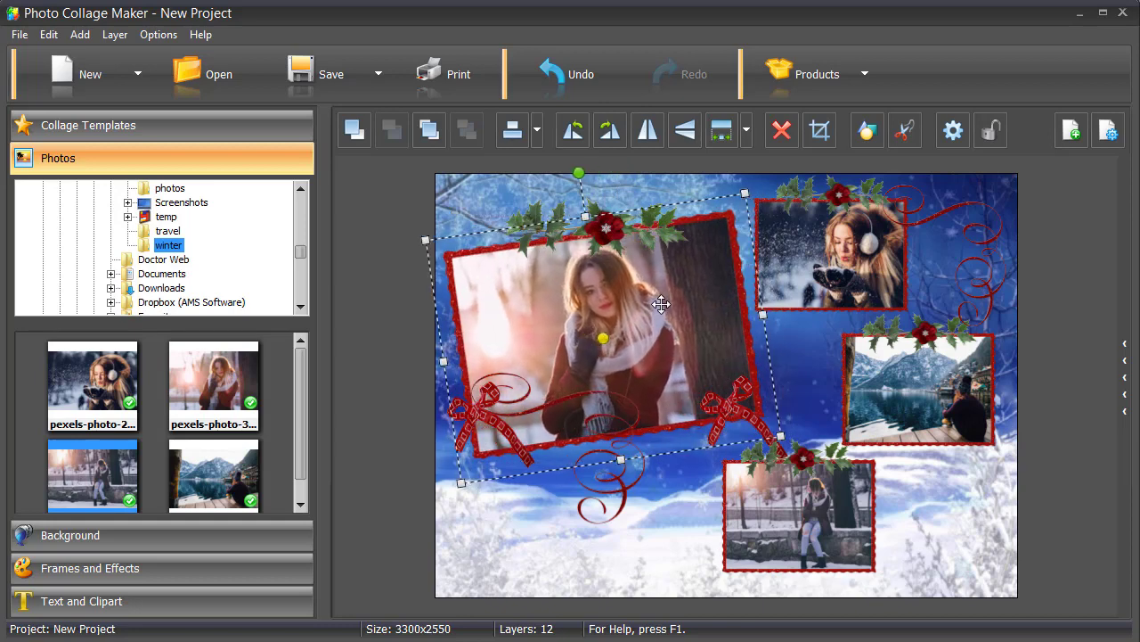
{"action": "left_click_drag", "start_coordinate": [661, 304], "coordinate": [662, 303]}
Recrop the large tilted photo and shift the earmuffs photo further right
{"action": "left_click", "coordinate": [816, 132]}
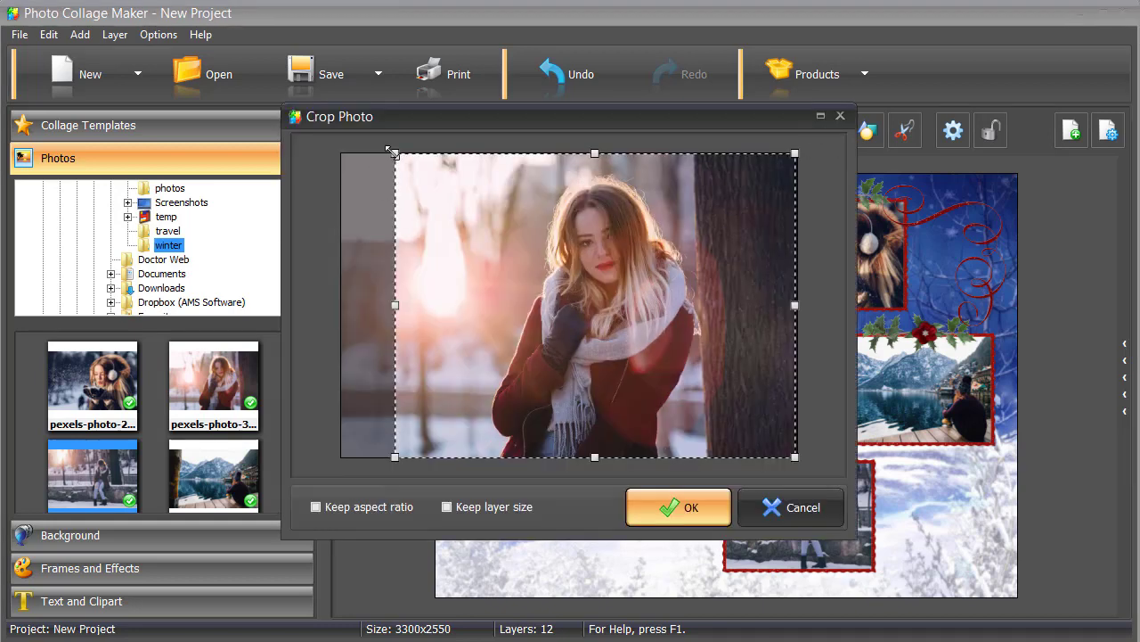
{"action": "left_click_drag", "start_coordinate": [726, 219], "coordinate": [675, 323]}
{"action": "left_click_drag", "start_coordinate": [756, 310], "coordinate": [795, 310]}
{"action": "left_click_drag", "start_coordinate": [624, 312], "coordinate": [592, 312]}
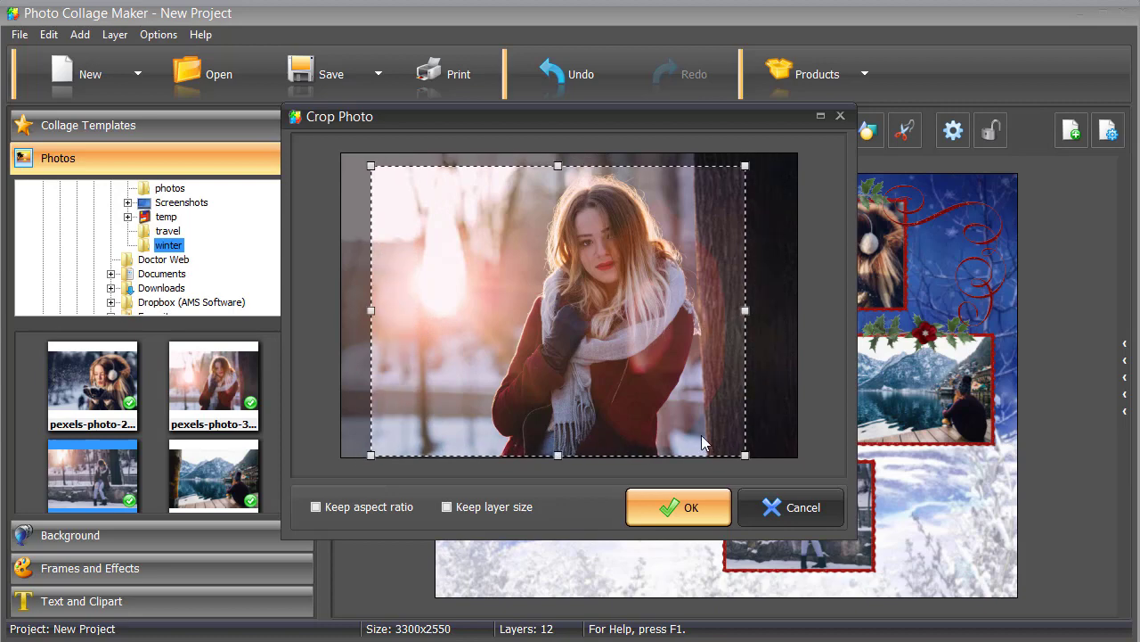
{"action": "left_click", "coordinate": [655, 505]}
{"action": "left_click_drag", "start_coordinate": [816, 266], "coordinate": [871, 264]}
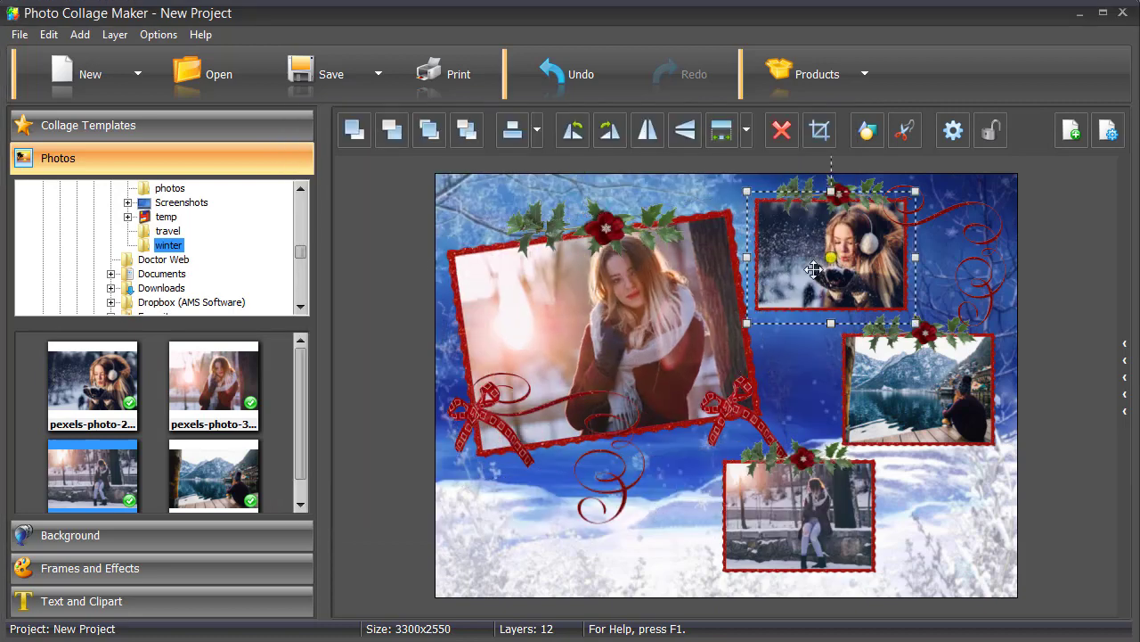
Turn on Snap To All Elements and snap the earmuffs, lake and wall photos into a column
{"action": "left_click", "coordinate": [746, 131]}
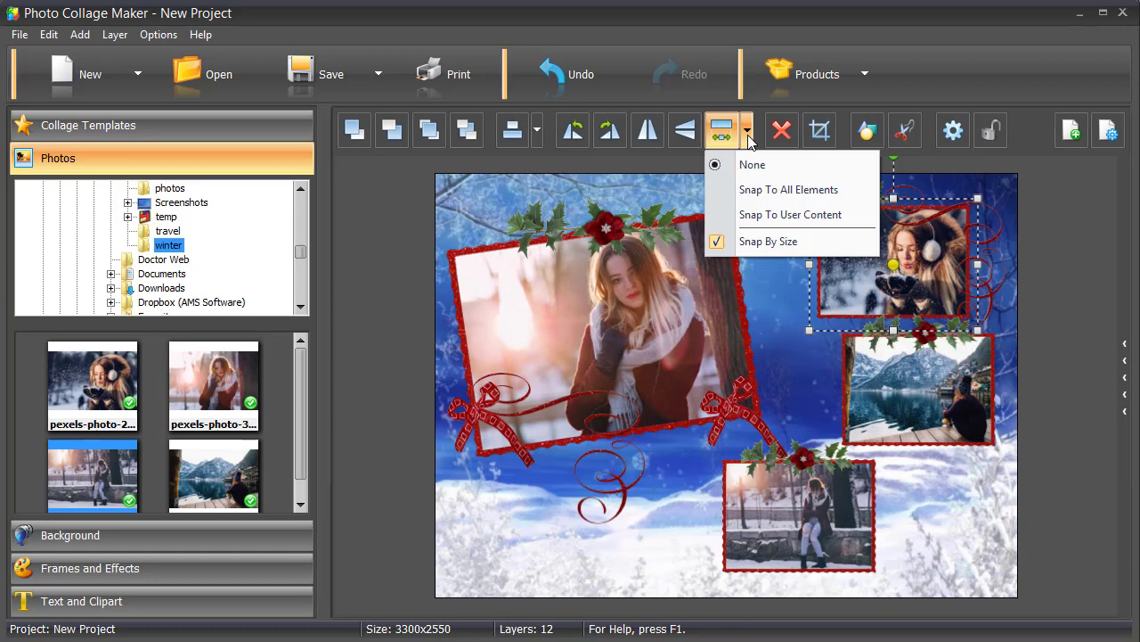
{"action": "left_click", "coordinate": [757, 190]}
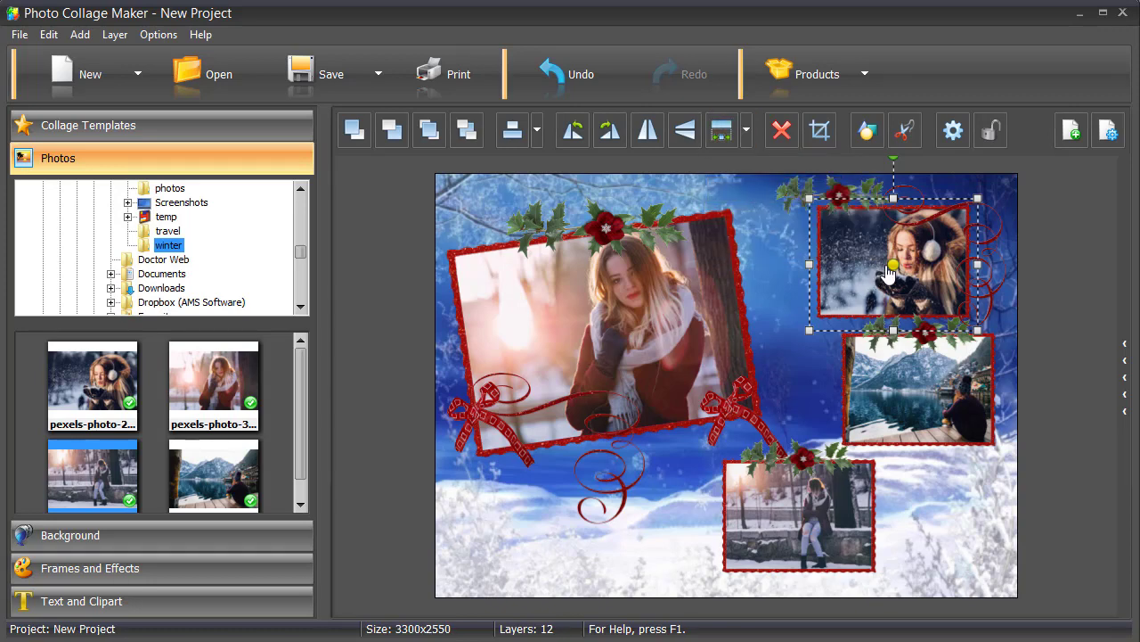
{"action": "left_click_drag", "start_coordinate": [877, 274], "coordinate": [864, 259]}
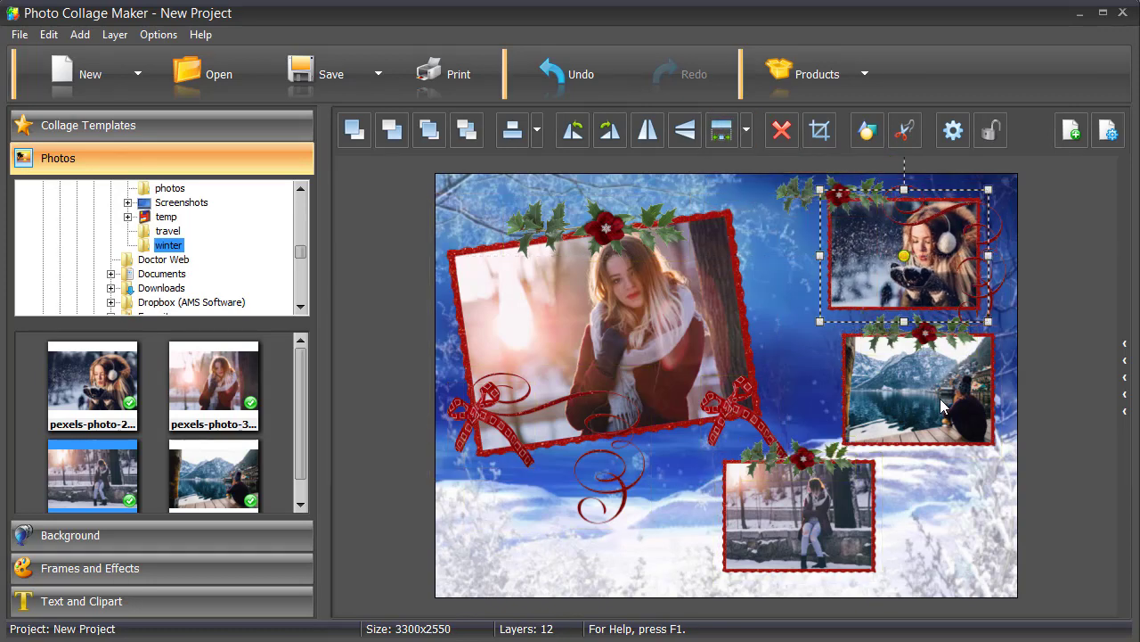
{"action": "left_click_drag", "start_coordinate": [944, 405], "coordinate": [935, 374]}
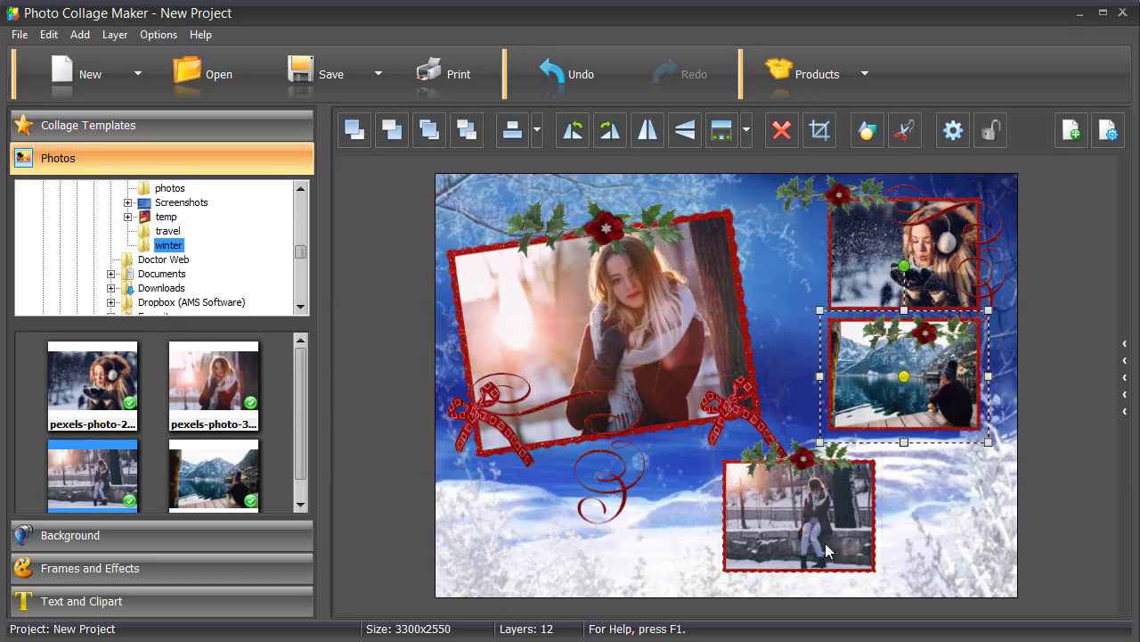
{"action": "left_click_drag", "start_coordinate": [769, 524], "coordinate": [857, 519]}
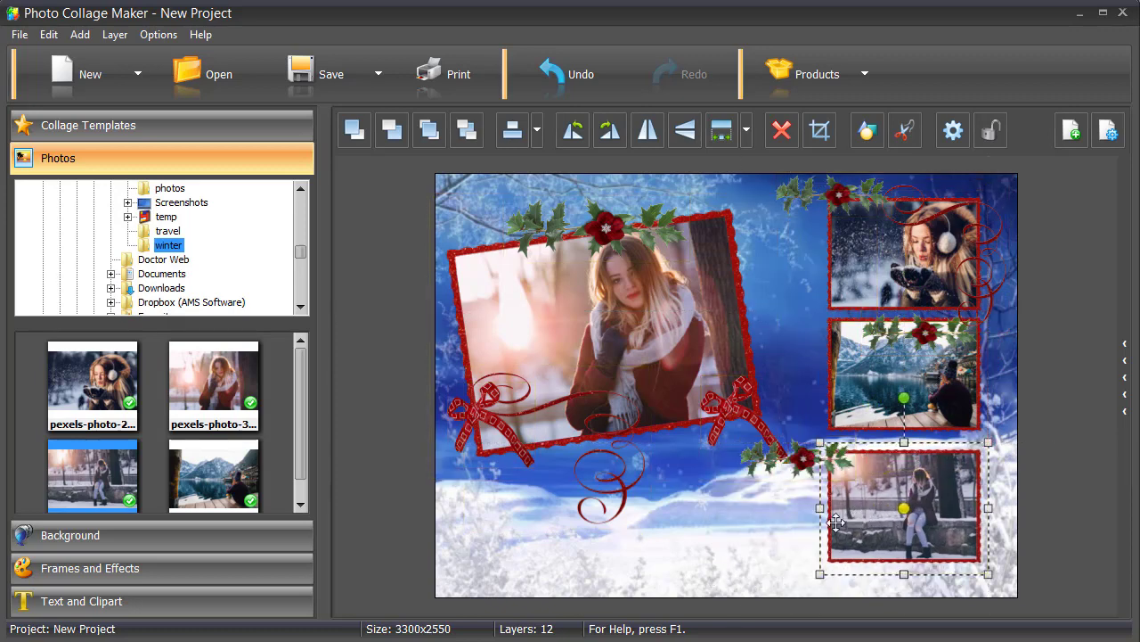
{"action": "left_click", "coordinate": [675, 538]}
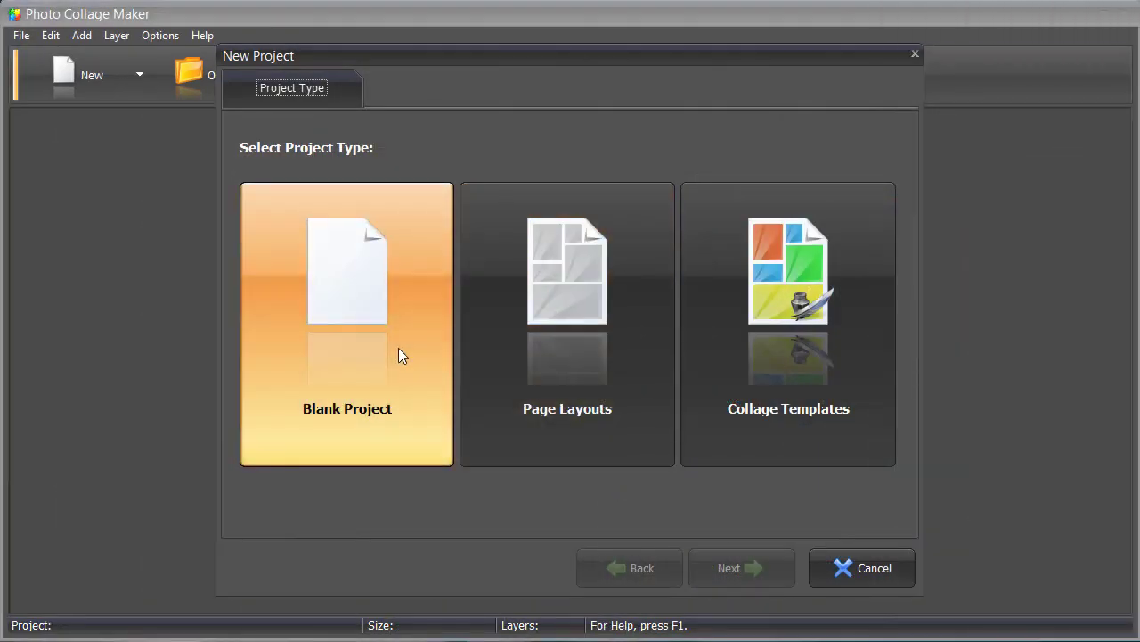
Create a blank Letter 8.5 x 11 landscape page
{"action": "left_click", "coordinate": [399, 349]}
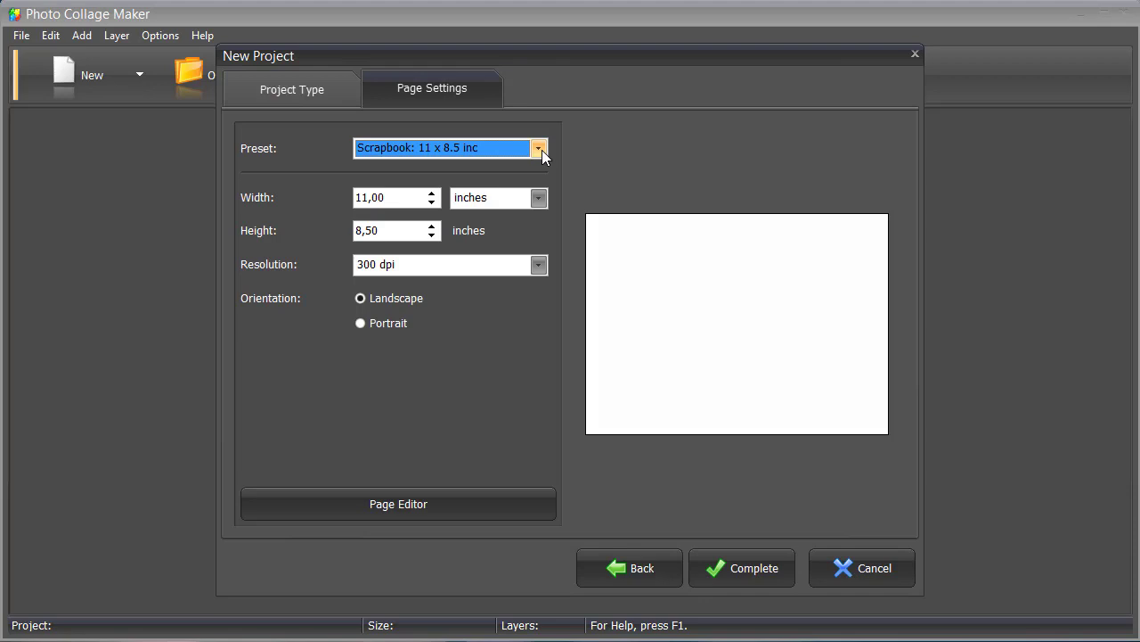
{"action": "left_click", "coordinate": [542, 149]}
{"action": "left_click", "coordinate": [502, 241]}
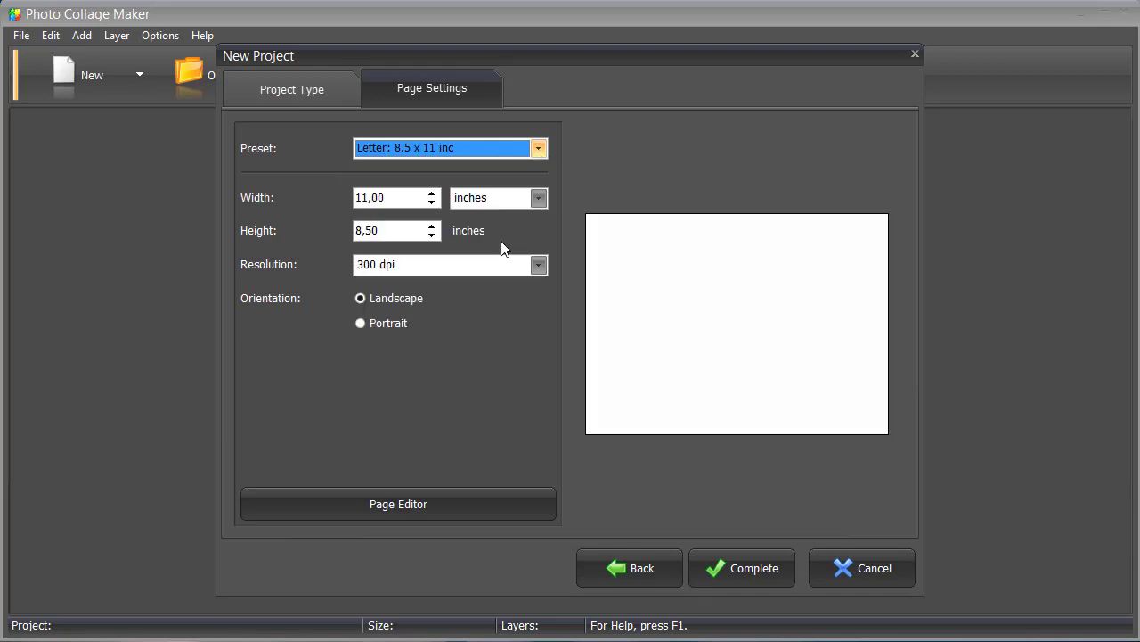
{"action": "left_click", "coordinate": [750, 584]}
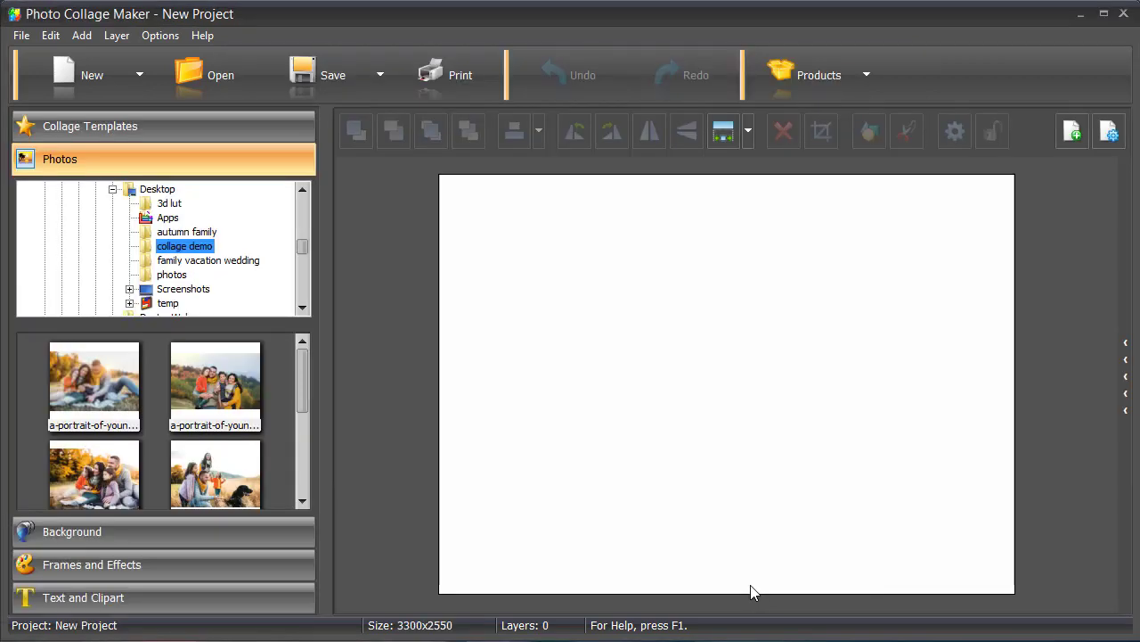
Place the picnic photo and two more family photos on the page, nudging the left one up-left
{"action": "left_click_drag", "start_coordinate": [303, 357], "coordinate": [303, 377]}
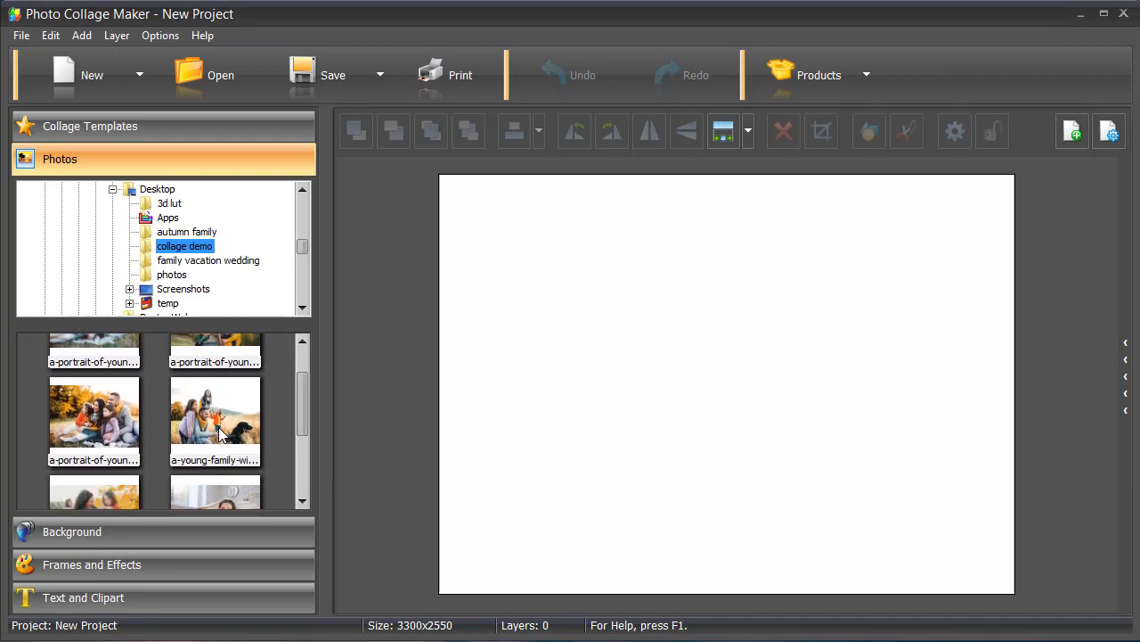
{"action": "left_click_drag", "start_coordinate": [122, 430], "coordinate": [526, 355]}
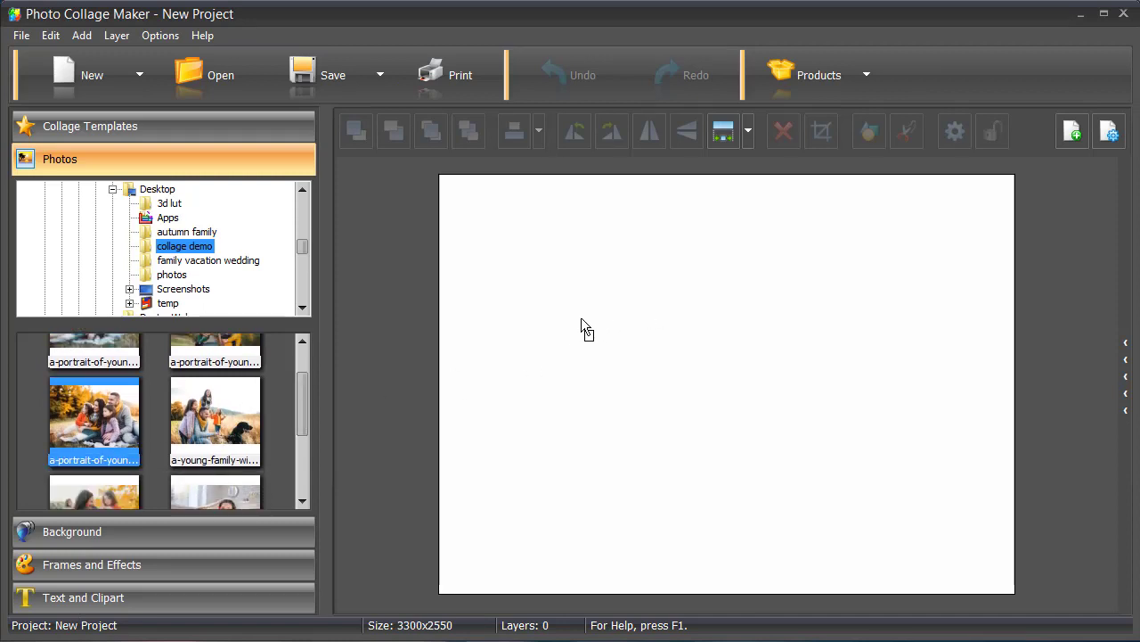
{"action": "left_click_drag", "start_coordinate": [581, 318], "coordinate": [581, 318]}
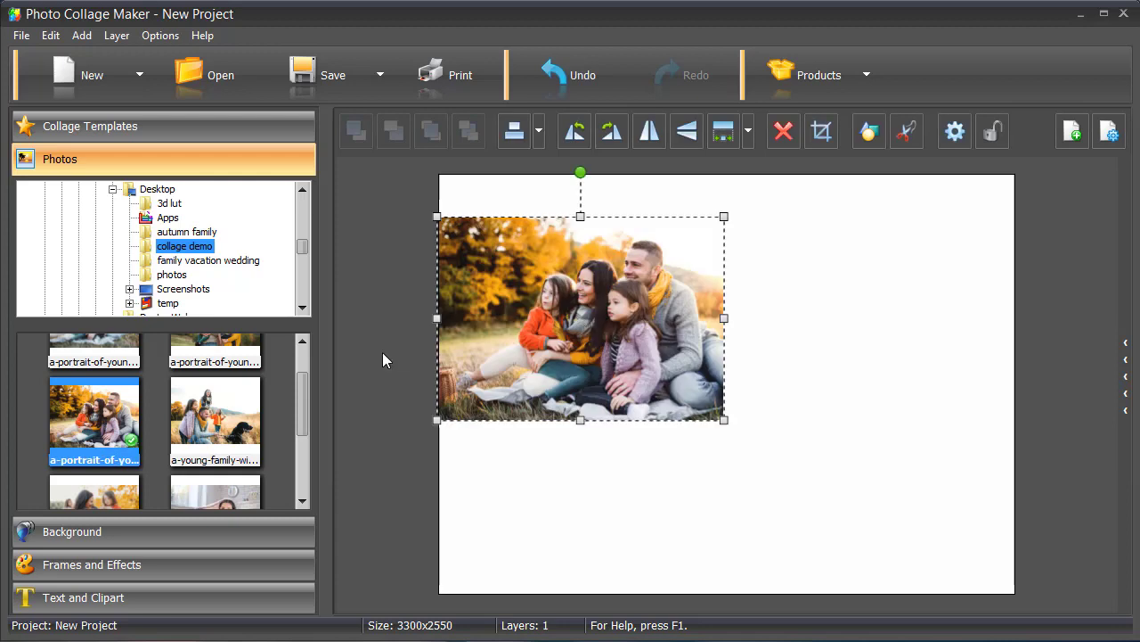
{"action": "scroll", "coordinate": [300, 367], "scroll_direction": "up", "scroll_amount": 1}
{"action": "scroll", "coordinate": [300, 367], "scroll_direction": "up", "scroll_amount": 1}
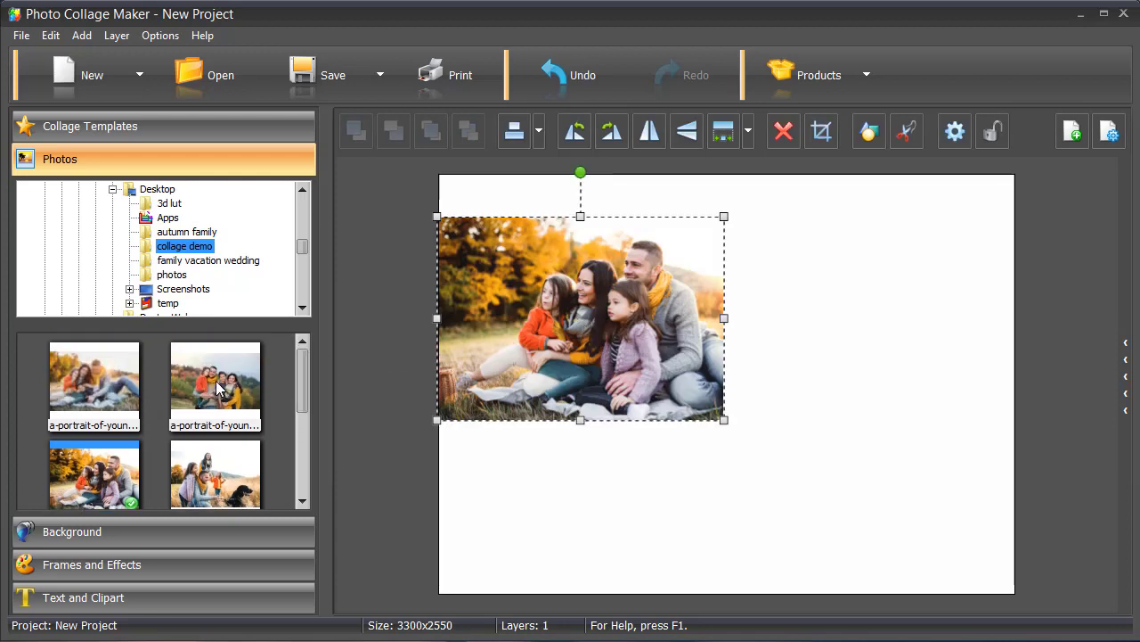
{"action": "left_click_drag", "start_coordinate": [212, 396], "coordinate": [549, 452]}
{"action": "left_click_drag", "start_coordinate": [798, 450], "coordinate": [799, 451]}
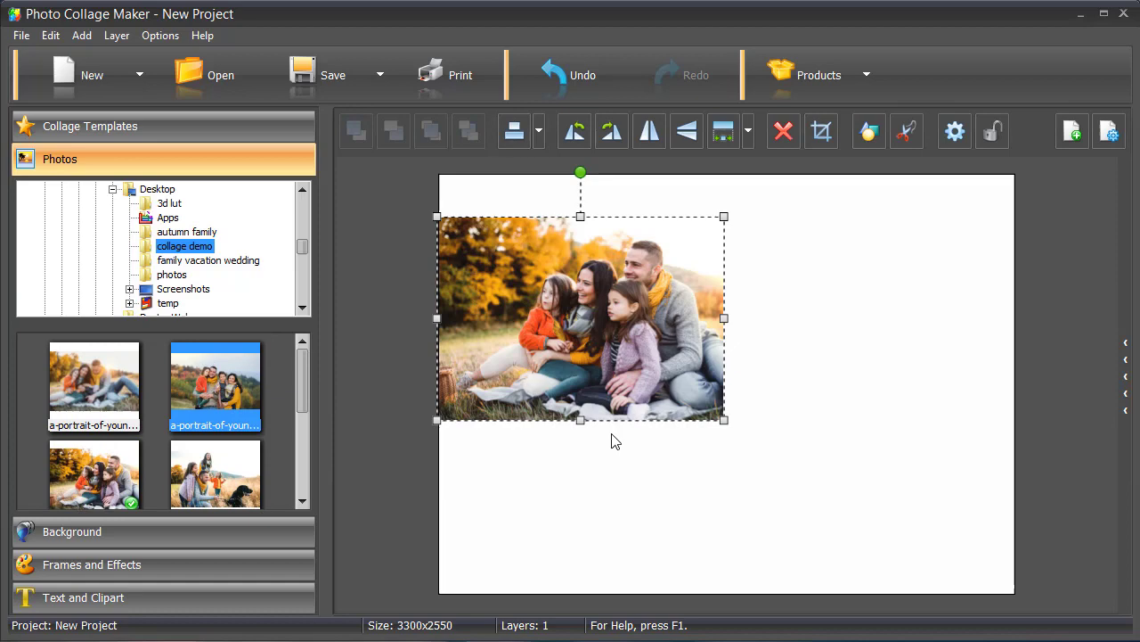
{"action": "mouse_move", "coordinate": [107, 385]}
{"action": "left_mouse_down"}
{"action": "mouse_move", "coordinate": [591, 321]}
{"action": "mouse_move", "coordinate": [811, 278]}
{"action": "left_mouse_up"}
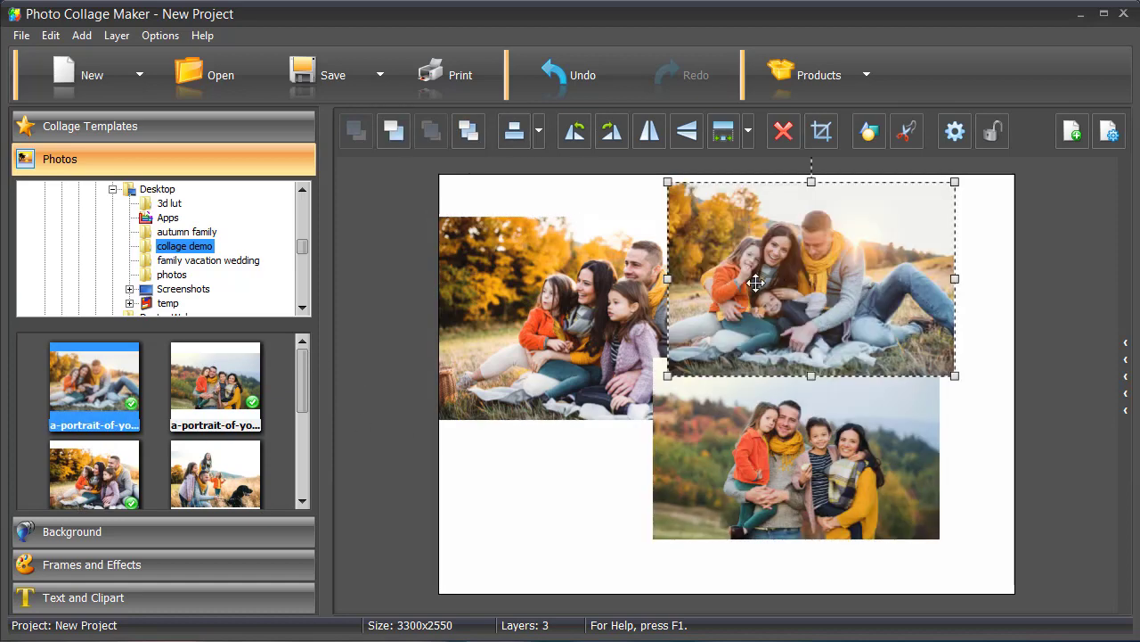
{"action": "left_click", "coordinate": [469, 288]}
{"action": "left_click_drag", "start_coordinate": [565, 324], "coordinate": [547, 310]}
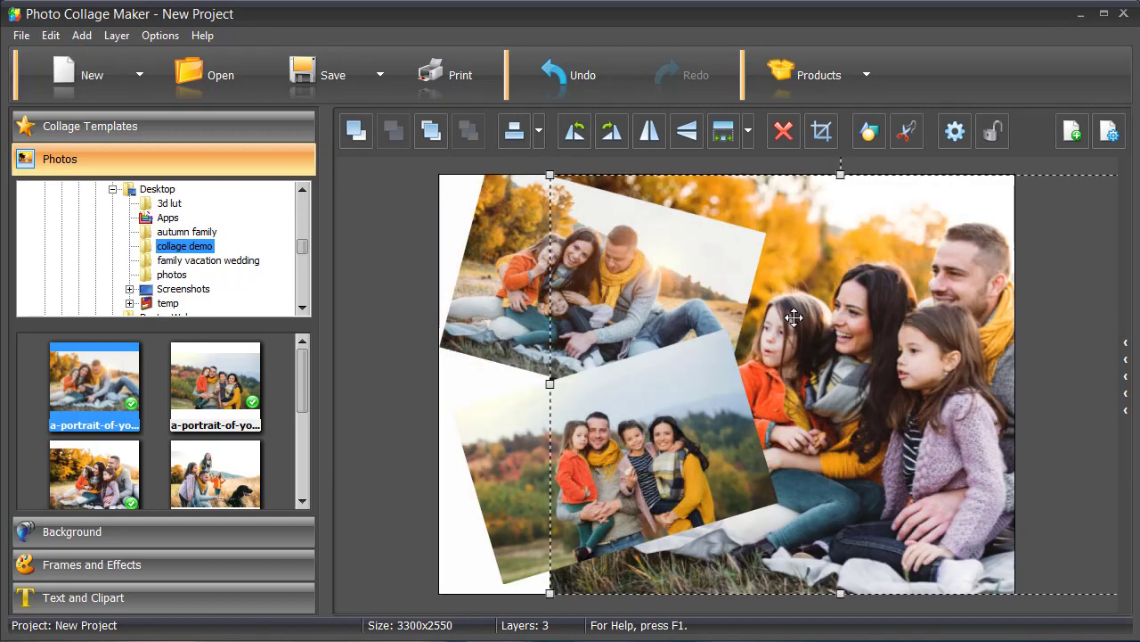
Set a solid tan page background sampled from the photos with the eyedropper
{"action": "left_click", "coordinate": [289, 531]}
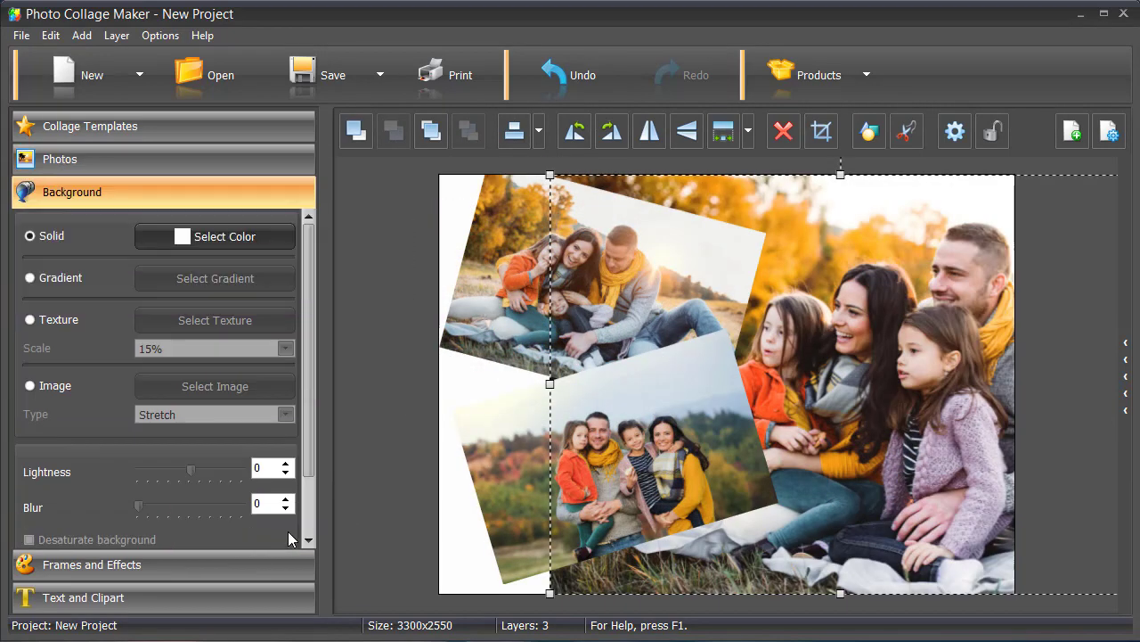
{"action": "left_click", "coordinate": [201, 242]}
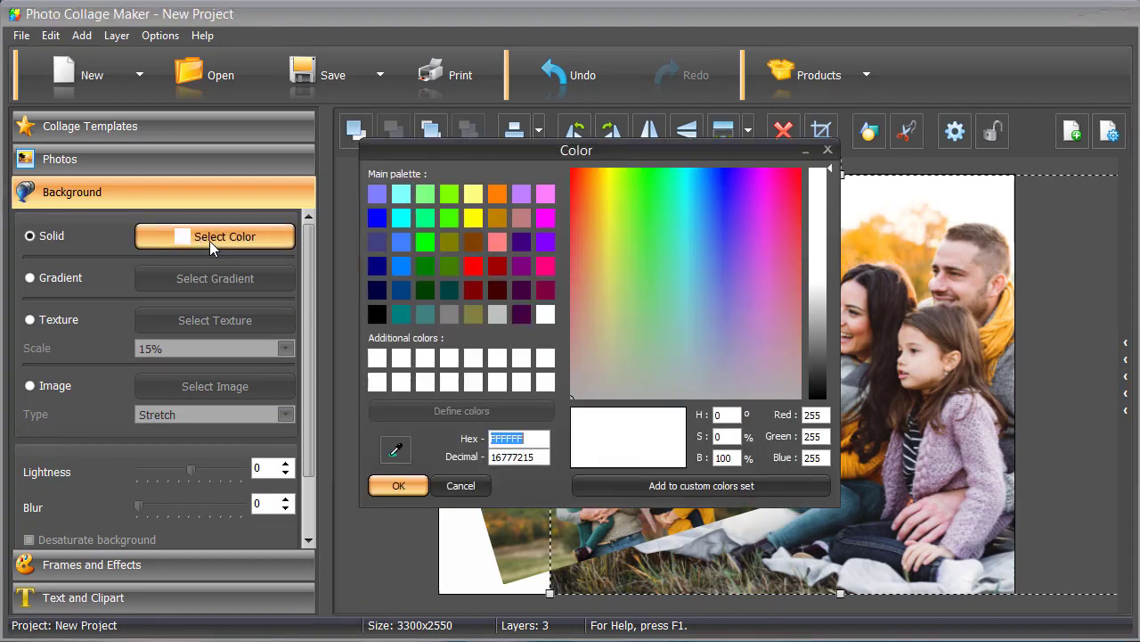
{"action": "left_click", "coordinate": [396, 449]}
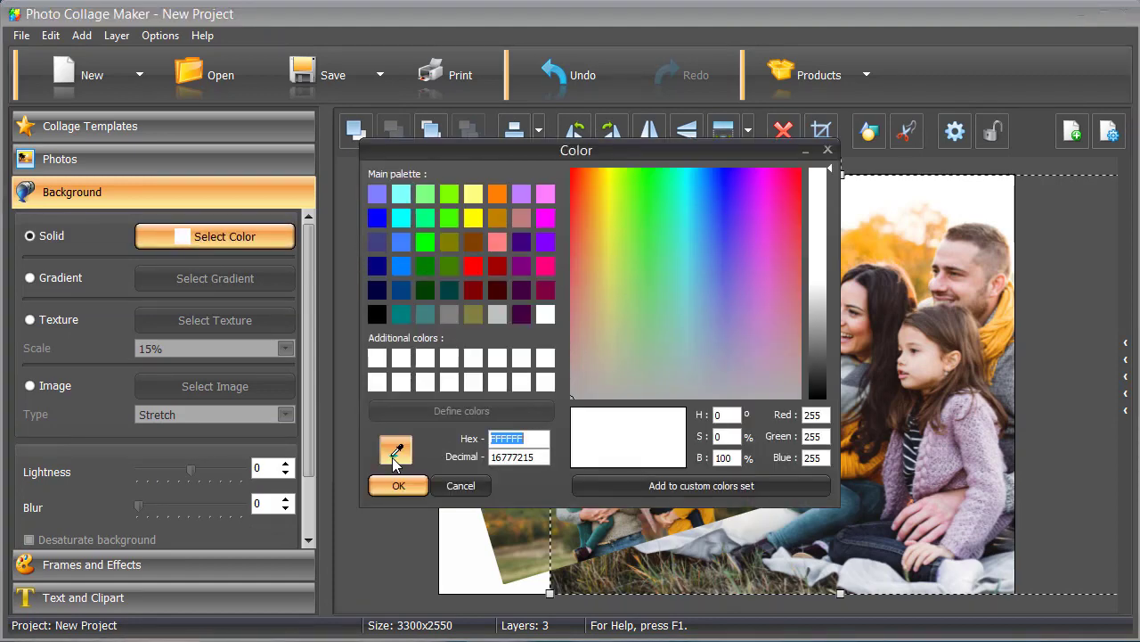
{"action": "left_click", "coordinate": [918, 263]}
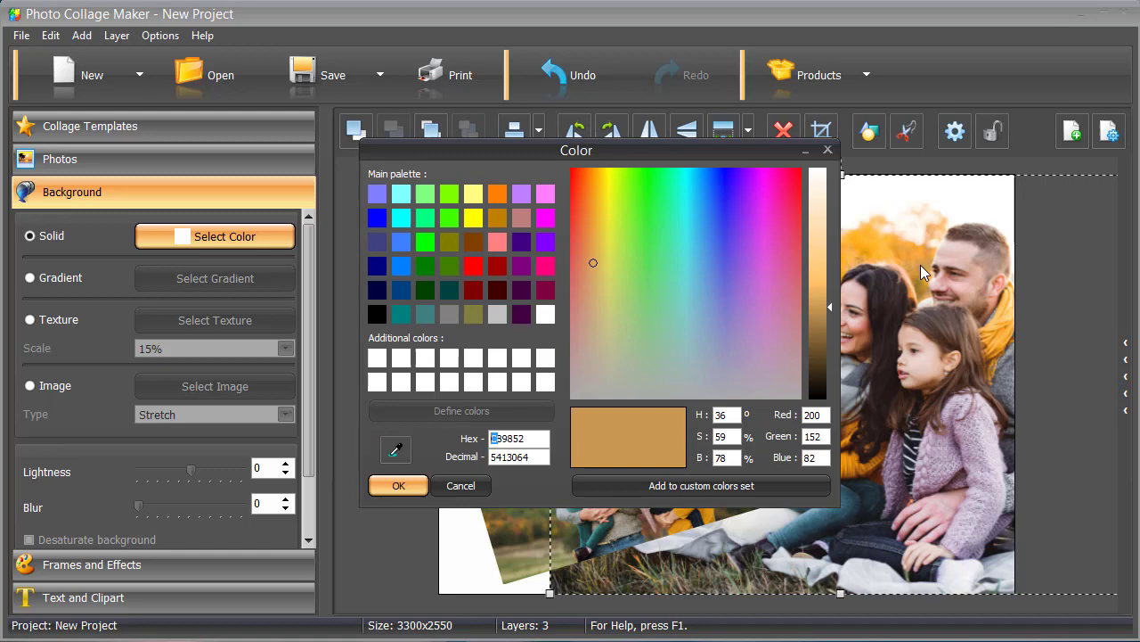
{"action": "left_click", "coordinate": [421, 487]}
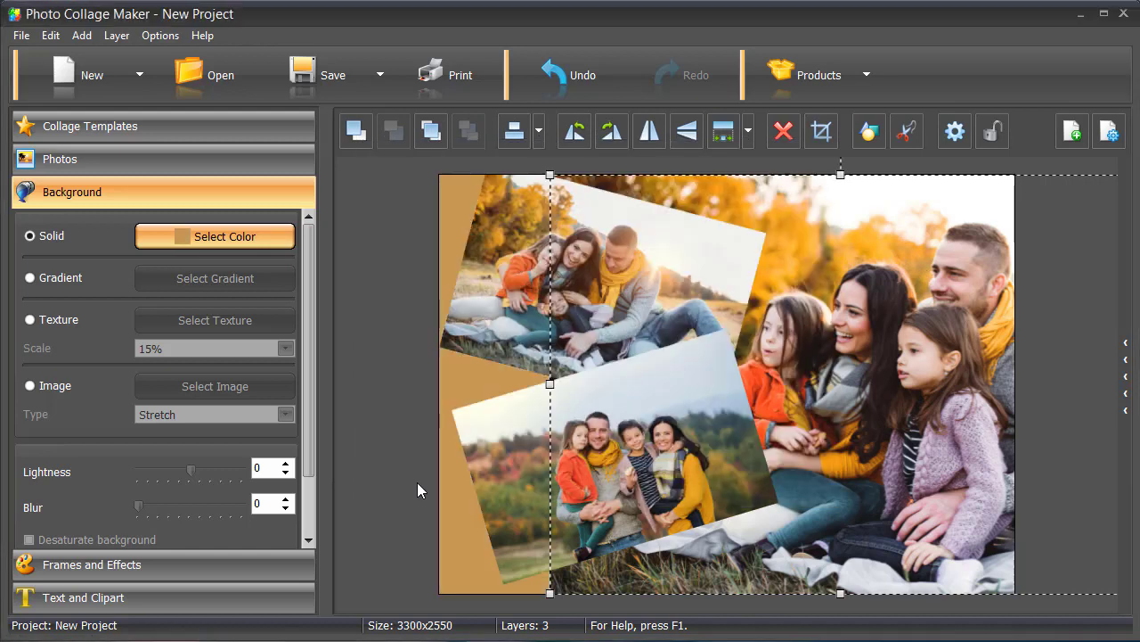
Apply the brown wooden Themed frame to the top and lower tilted photos
{"action": "left_click", "coordinate": [217, 562]}
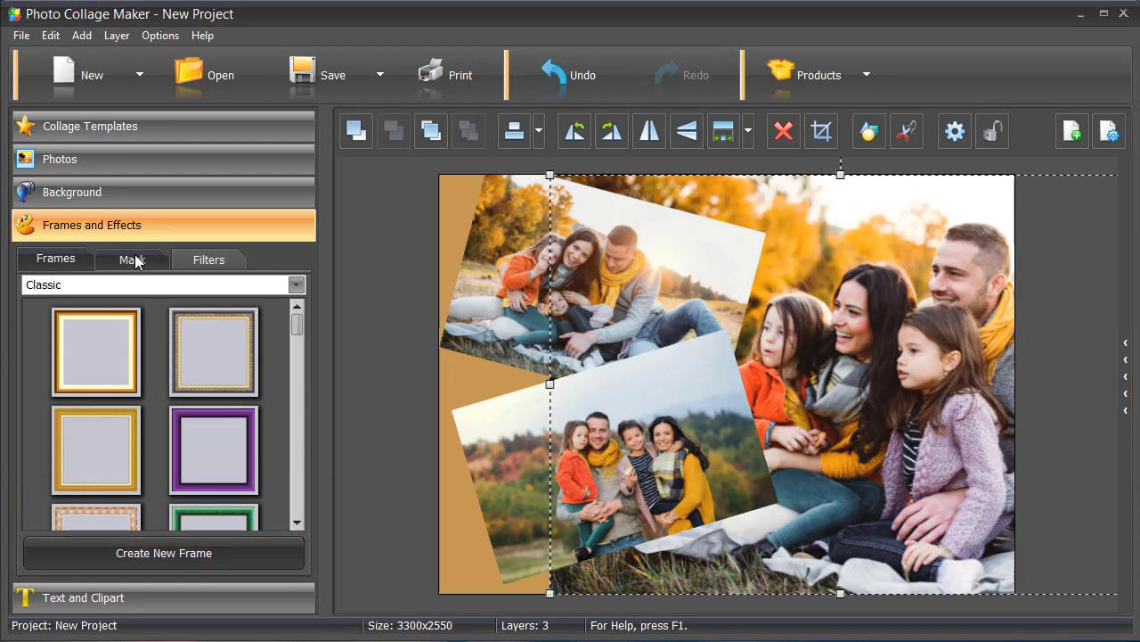
{"action": "left_click", "coordinate": [120, 285]}
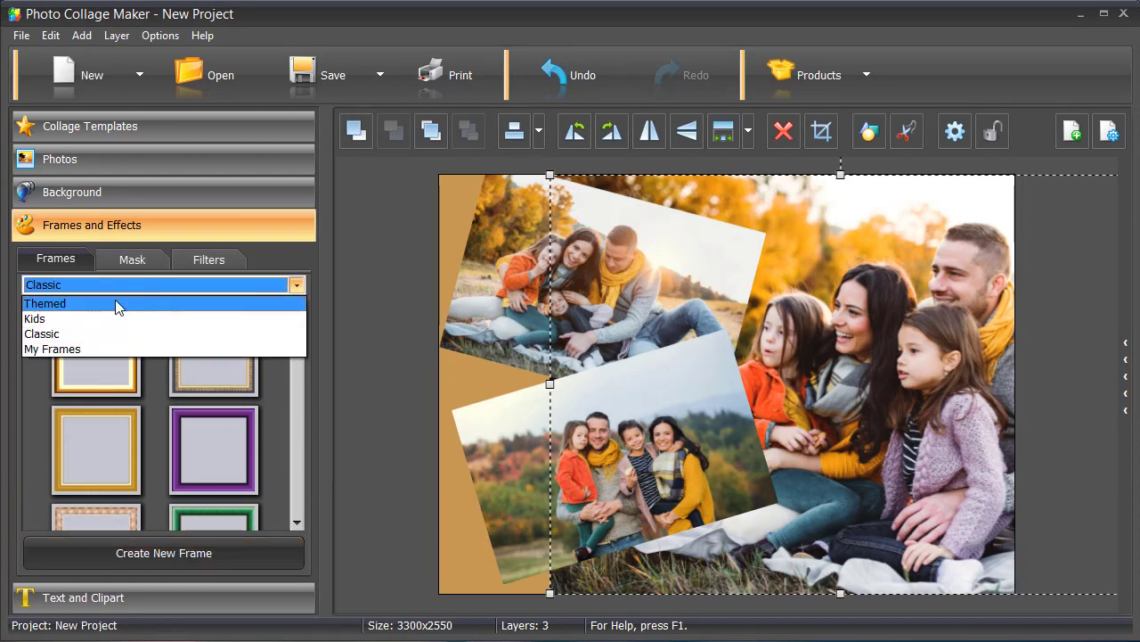
{"action": "left_click", "coordinate": [115, 304]}
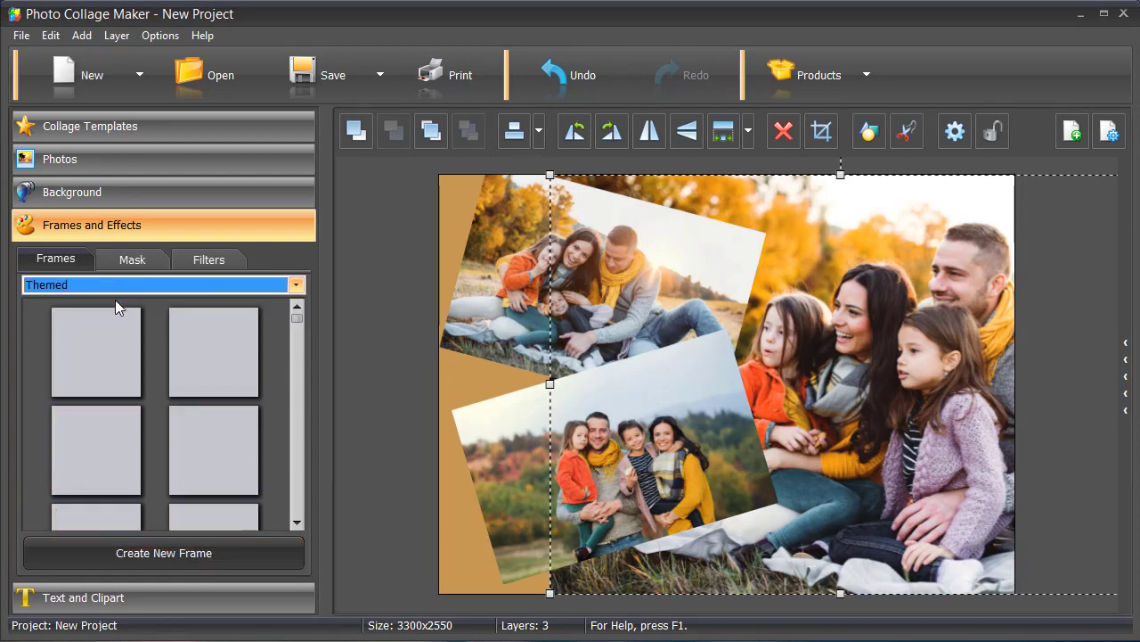
{"action": "left_click", "coordinate": [293, 524]}
{"action": "left_click", "coordinate": [293, 524]}
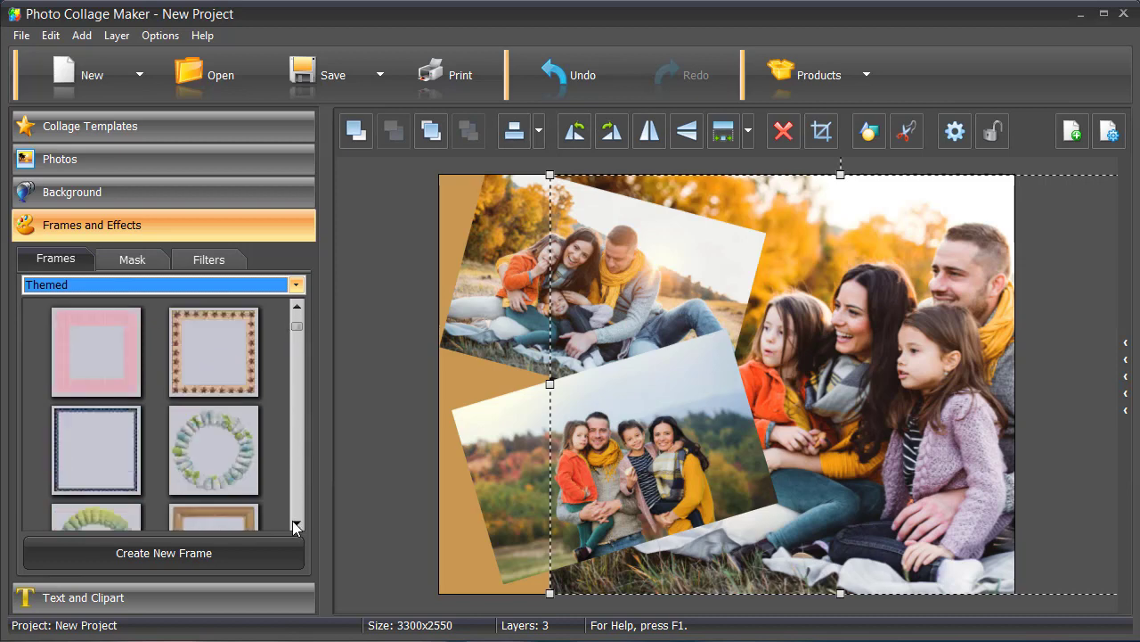
{"action": "left_click", "coordinate": [214, 450]}
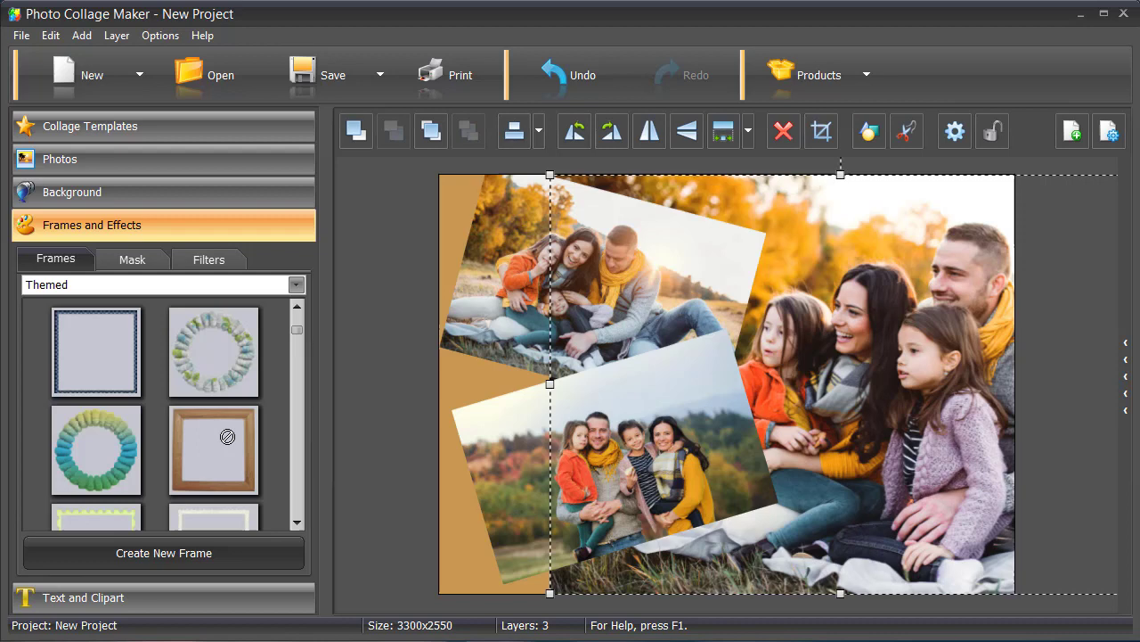
{"action": "left_click", "coordinate": [514, 299]}
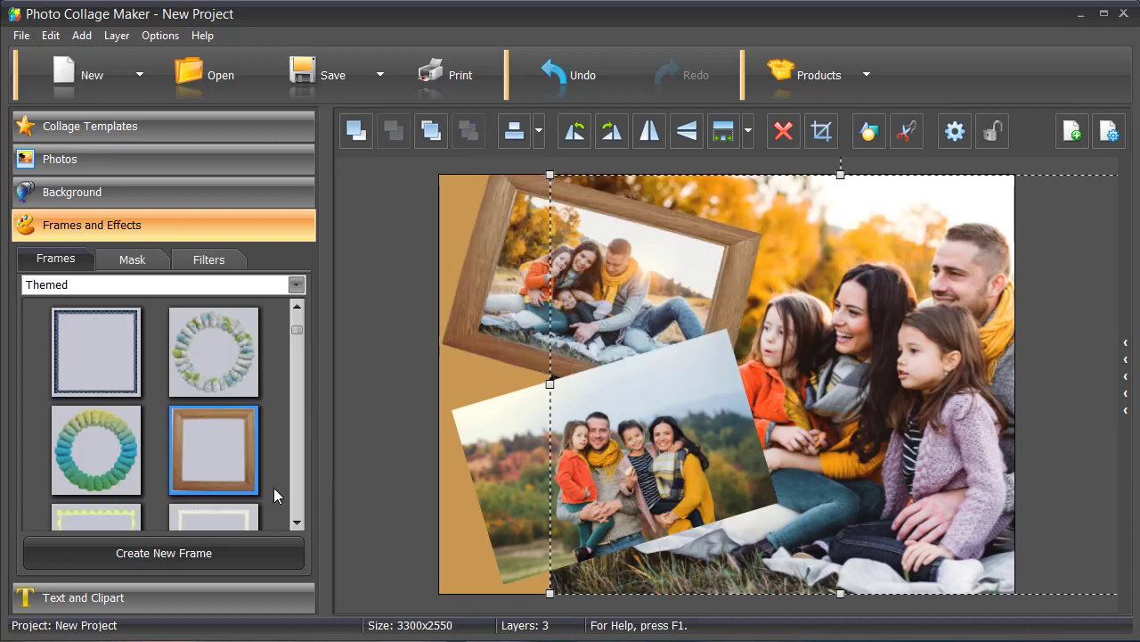
{"action": "left_click", "coordinate": [576, 479]}
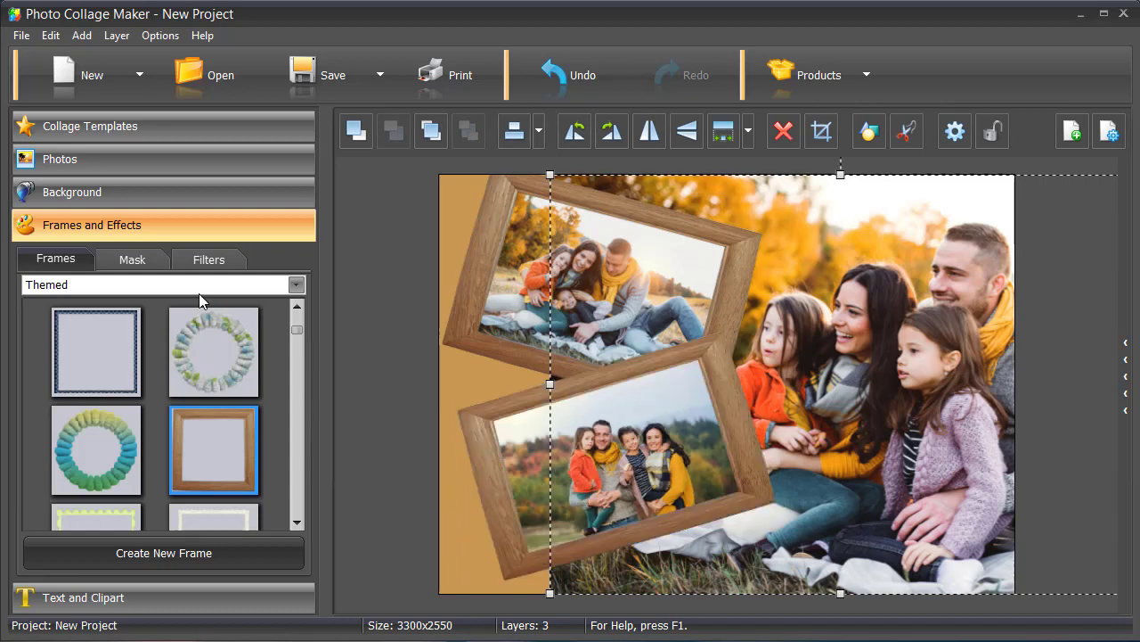
Apply a Gradient mask to fade the large family photo and nudge it right
{"action": "left_click", "coordinate": [152, 260]}
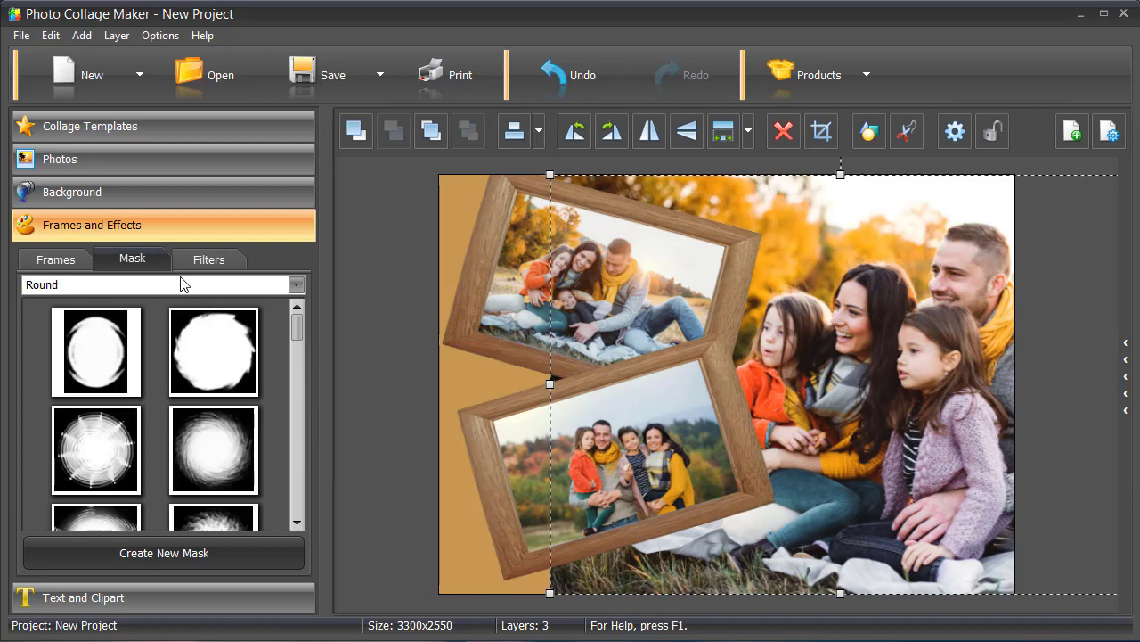
{"action": "left_click", "coordinate": [297, 285]}
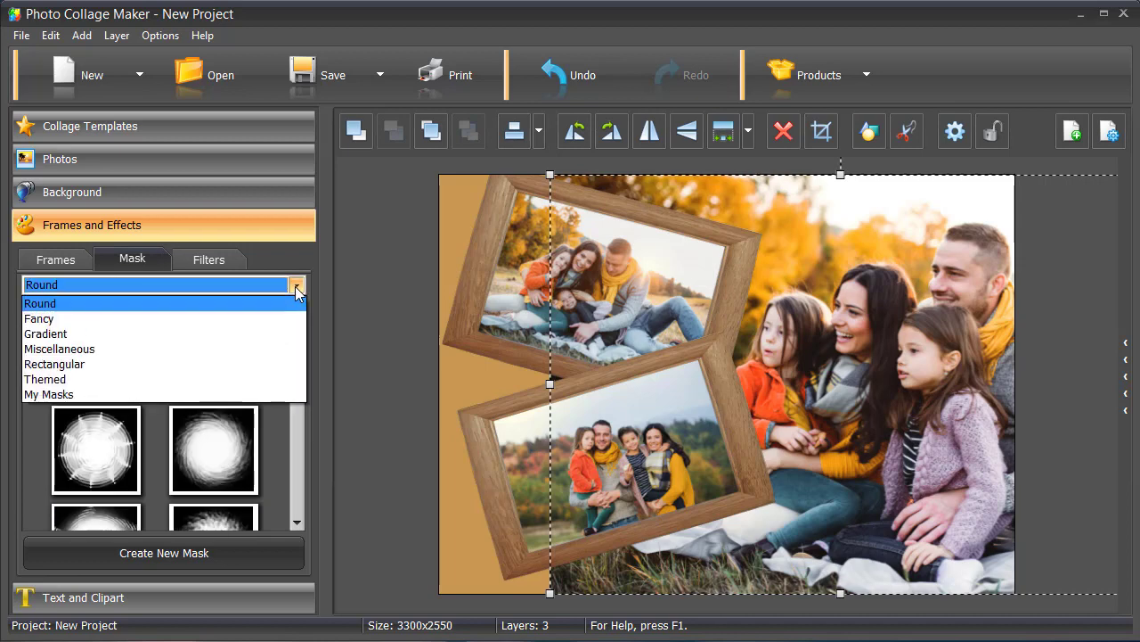
{"action": "left_click", "coordinate": [260, 330]}
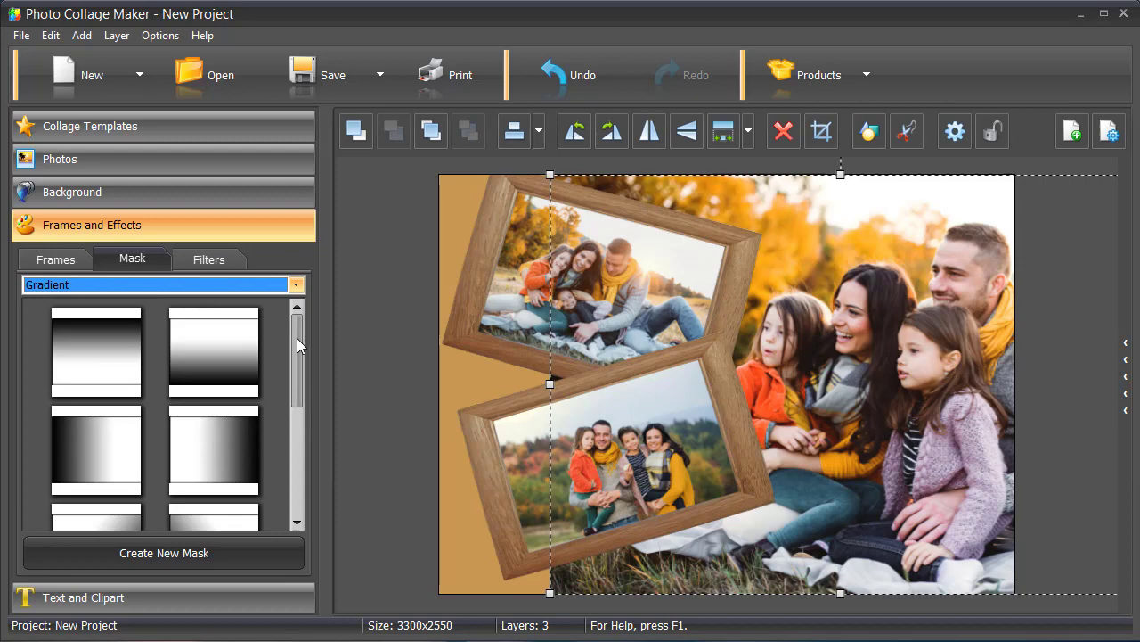
{"action": "left_click_drag", "start_coordinate": [297, 337], "coordinate": [300, 455]}
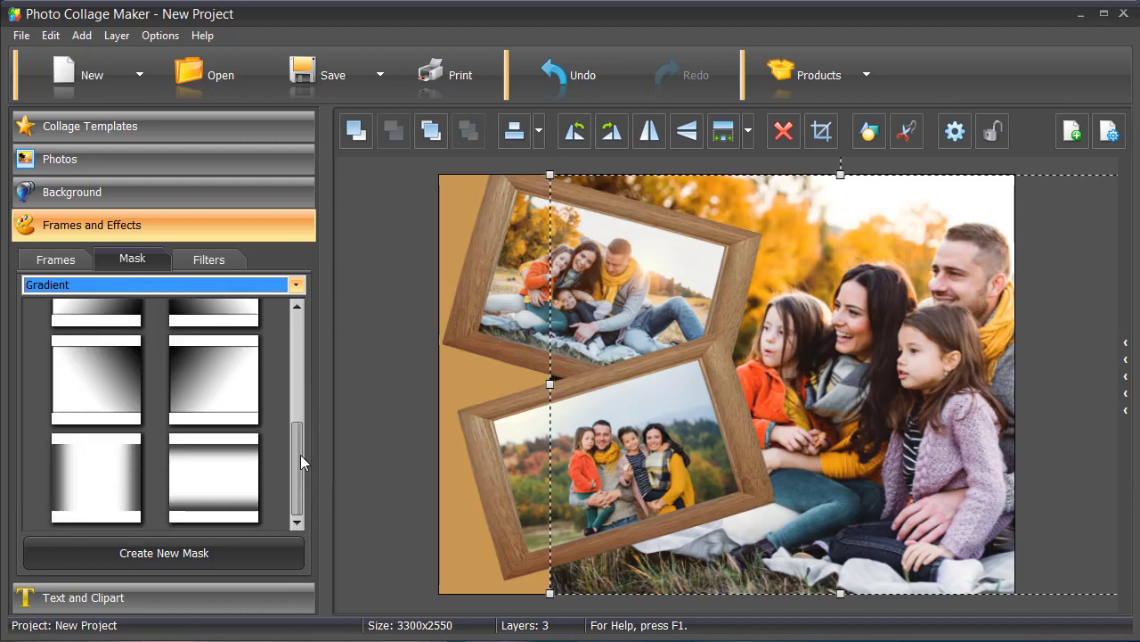
{"action": "left_click_drag", "start_coordinate": [89, 484], "coordinate": [787, 358]}
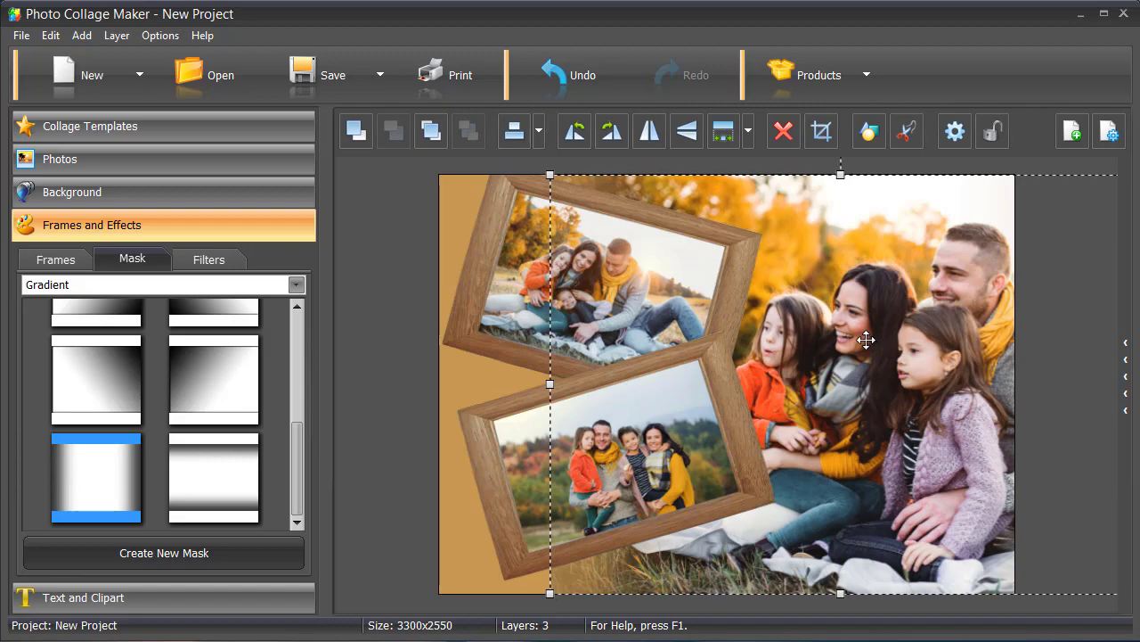
{"action": "left_click_drag", "start_coordinate": [888, 348], "coordinate": [924, 339]}
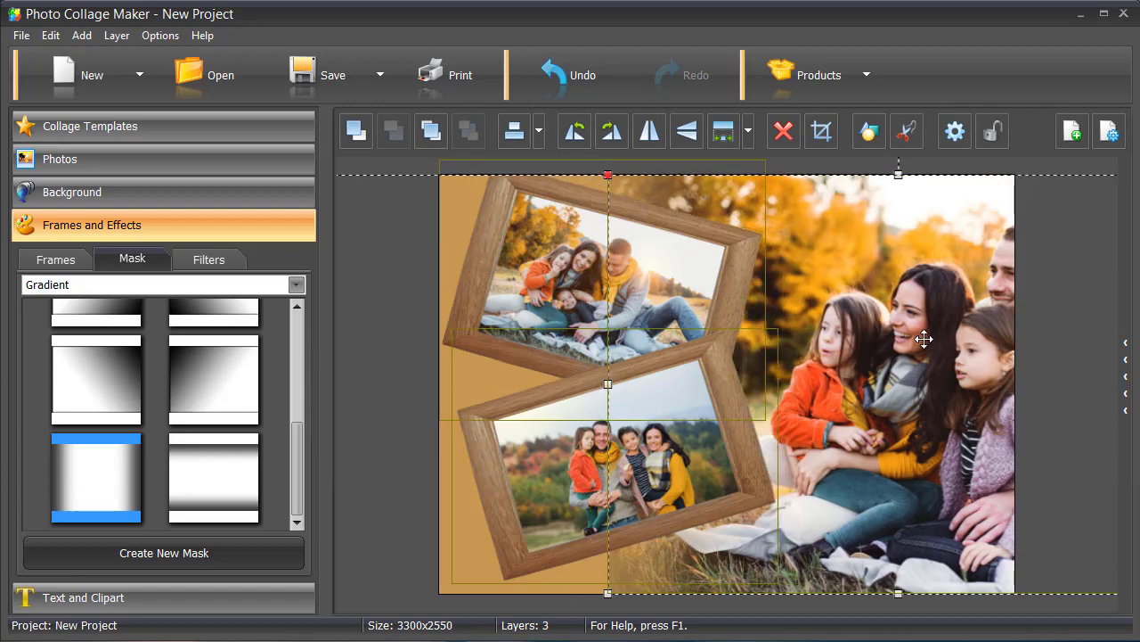
{"action": "left_click", "coordinate": [570, 445]}
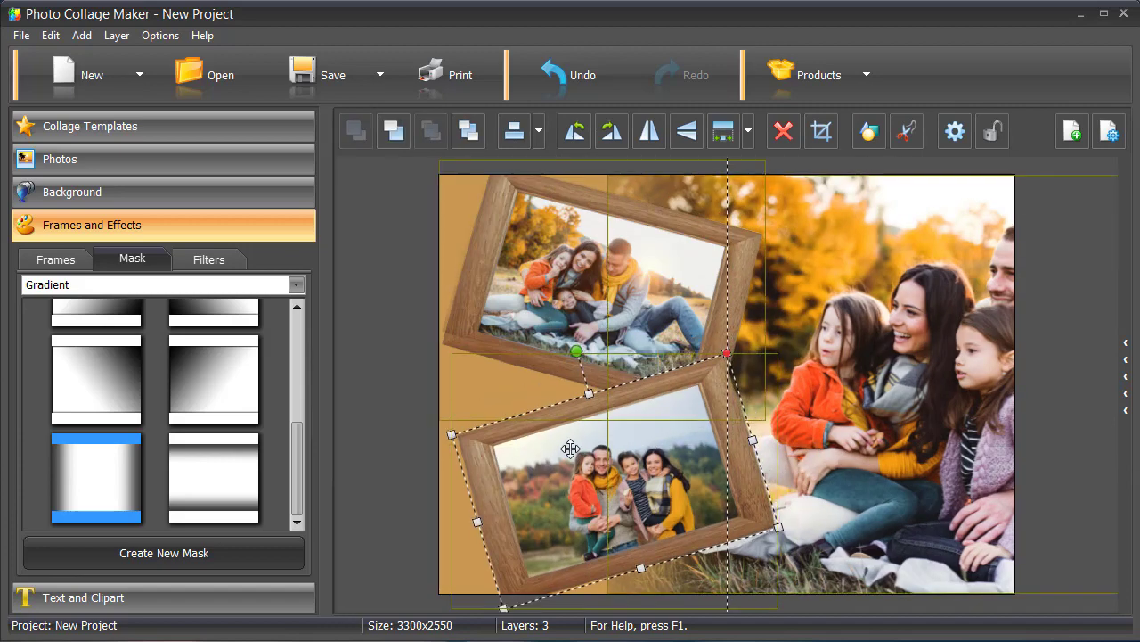
Crop the lower framed photo by trimming strips off its left and right sides
{"action": "left_click", "coordinate": [823, 133]}
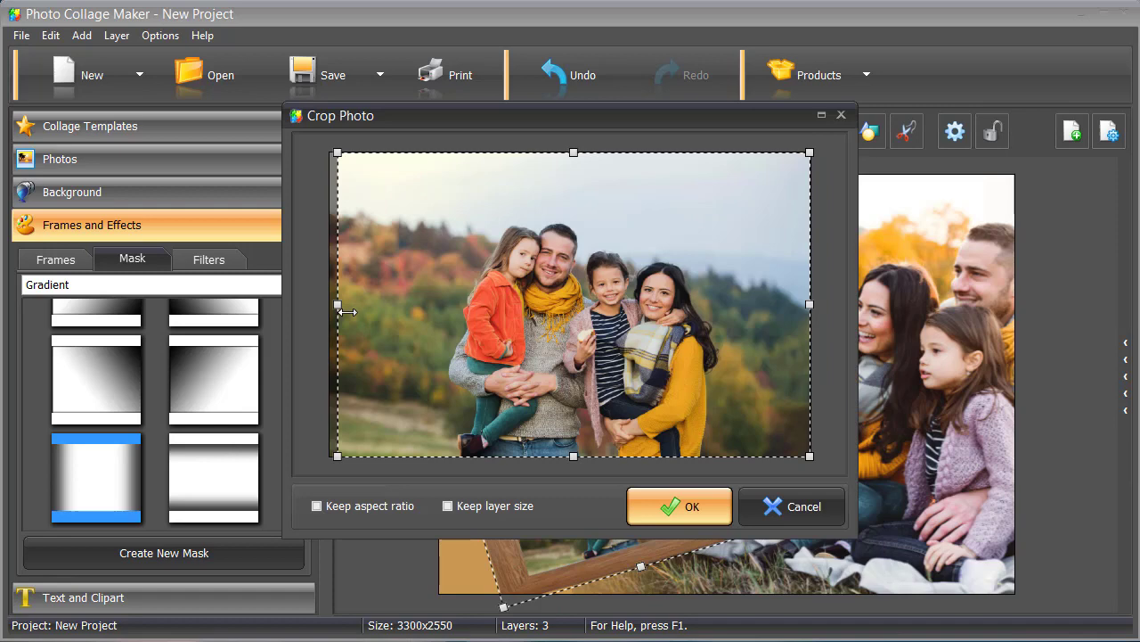
{"action": "left_click_drag", "start_coordinate": [337, 305], "coordinate": [389, 307]}
{"action": "left_click_drag", "start_coordinate": [802, 305], "coordinate": [766, 304]}
{"action": "left_click", "coordinate": [679, 506]}
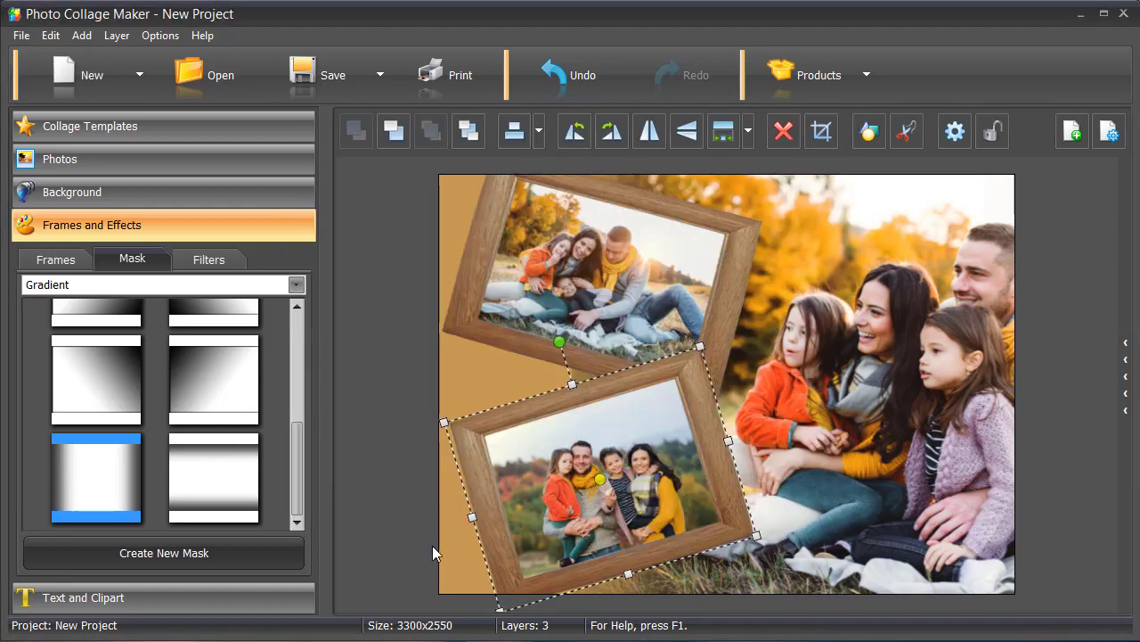
{"action": "left_click", "coordinate": [230, 599]}
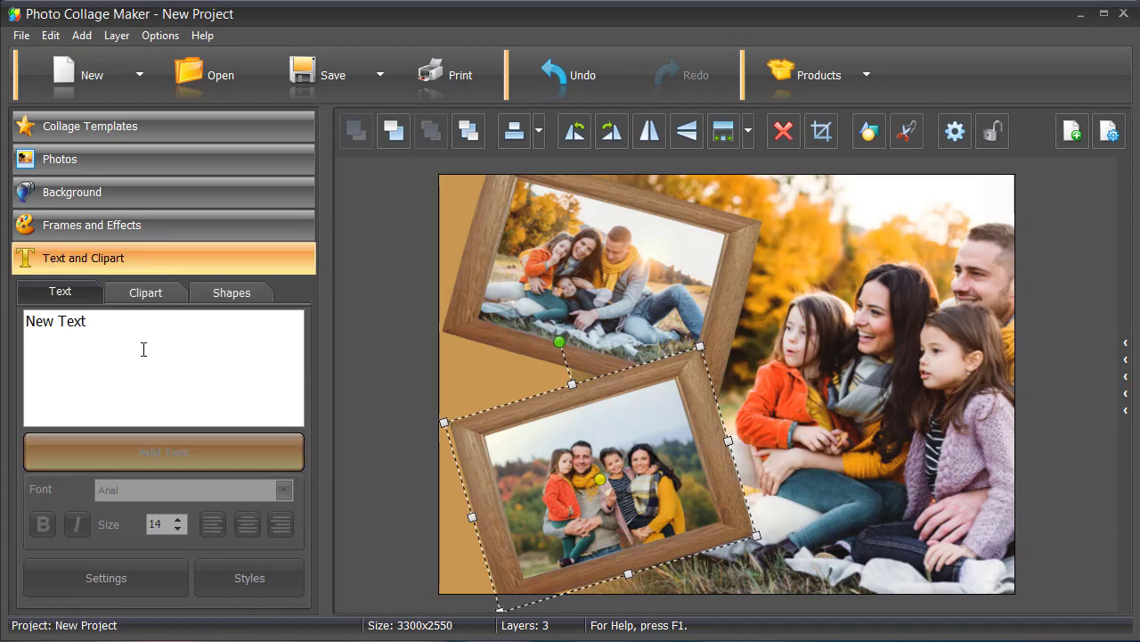
Add the 'Our Family' caption and set its font to BEBAS NEUE BOOK
{"action": "left_click_drag", "start_coordinate": [127, 324], "coordinate": [2, 307]}
{"action": "type", "text": "Our"}
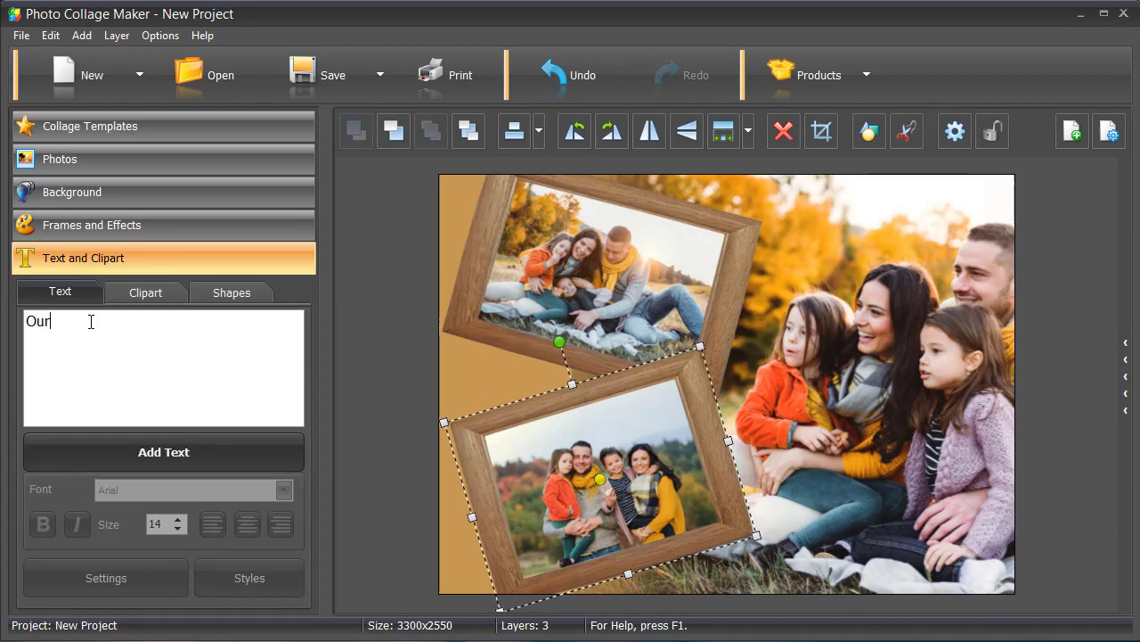
{"action": "type", "text": " Family"}
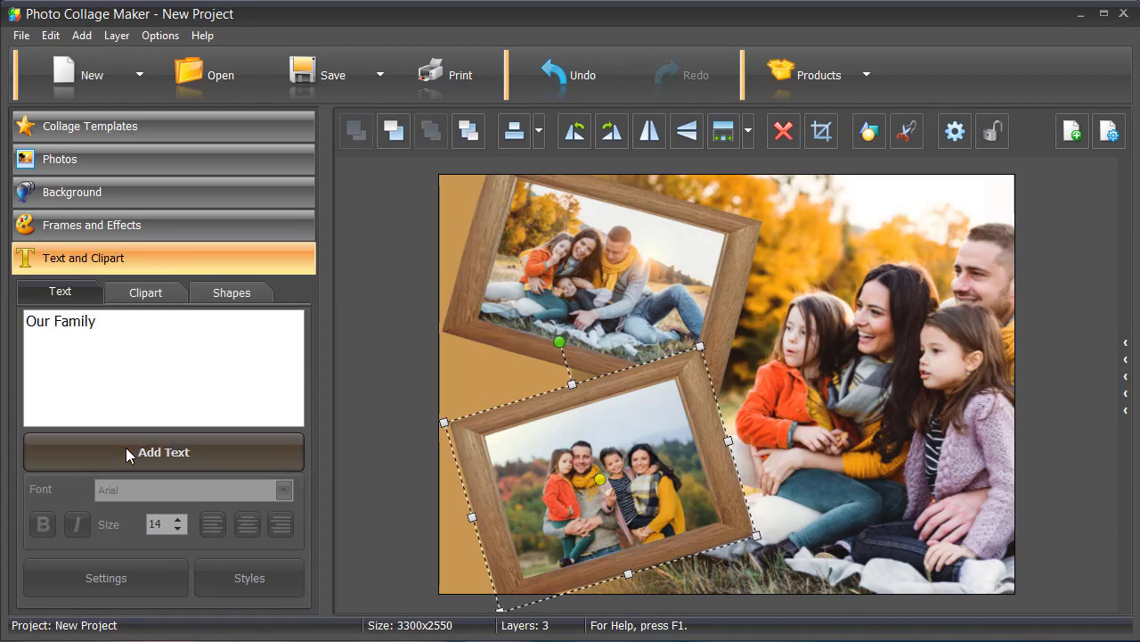
{"action": "left_click", "coordinate": [128, 453]}
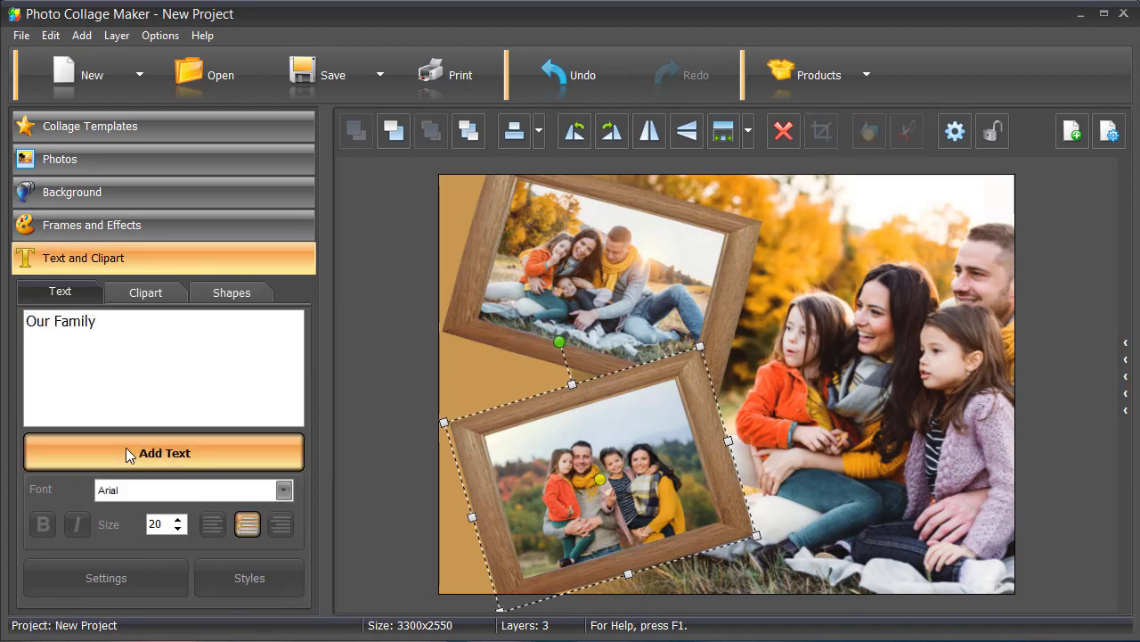
{"action": "left_click", "coordinate": [287, 497]}
{"action": "left_click", "coordinate": [287, 497]}
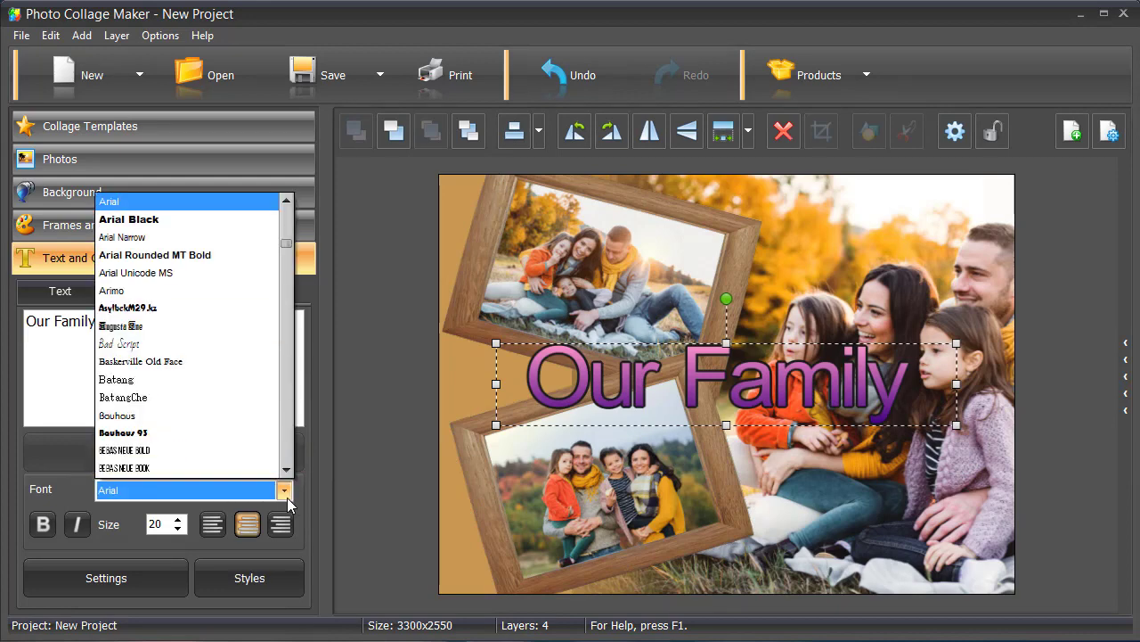
{"action": "left_click", "coordinate": [234, 471]}
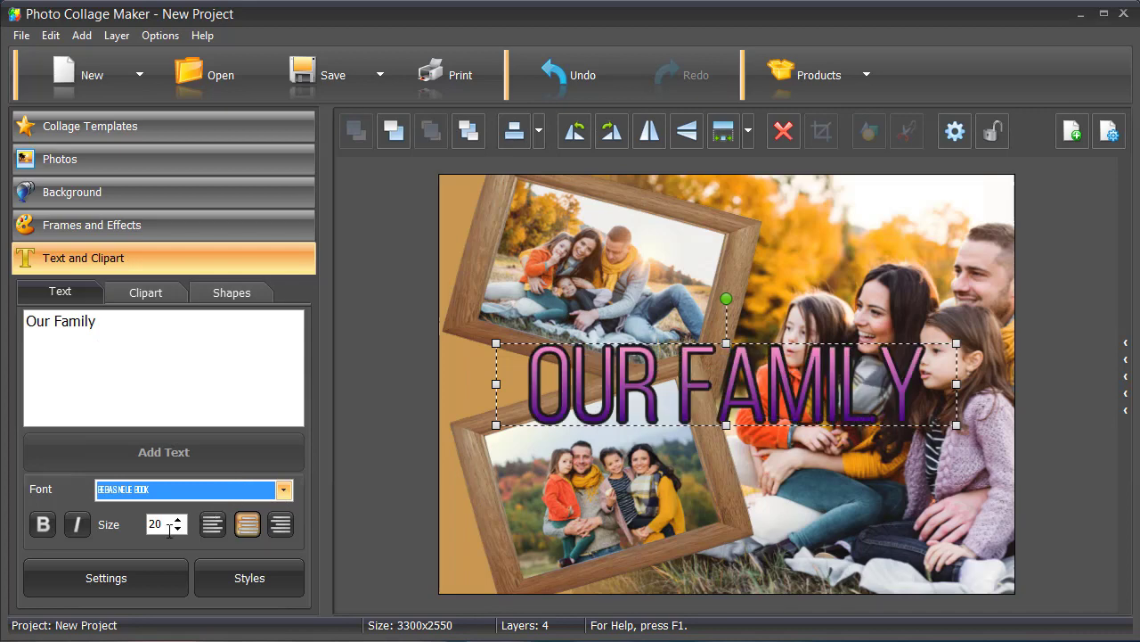
Give the caption the pink script text style
{"action": "left_click", "coordinate": [221, 570]}
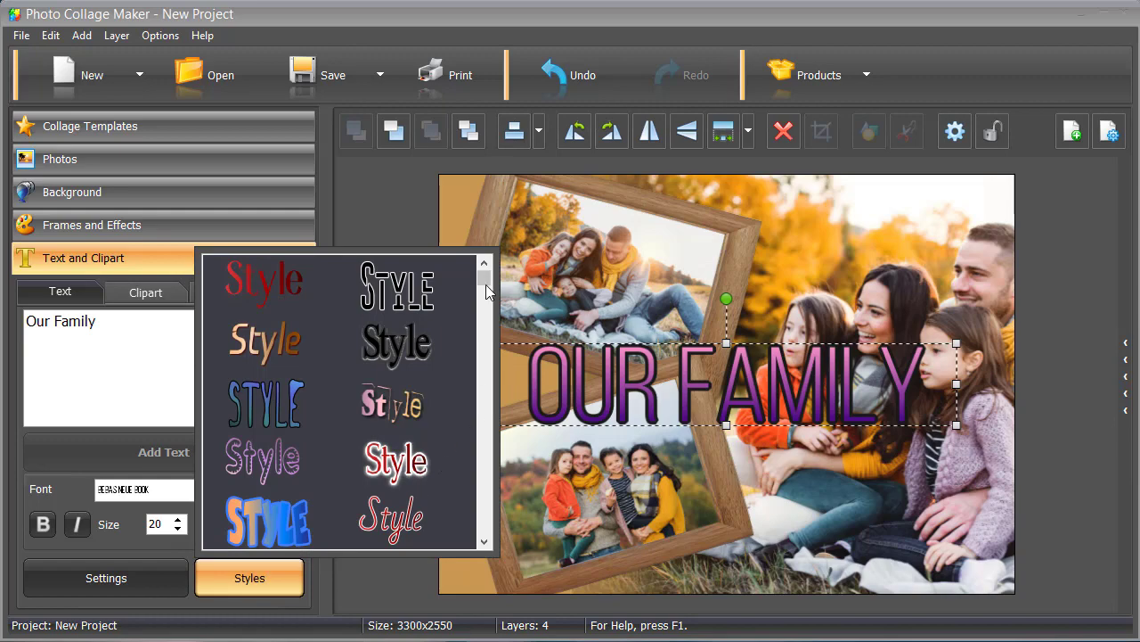
{"action": "left_click_drag", "start_coordinate": [484, 285], "coordinate": [487, 403]}
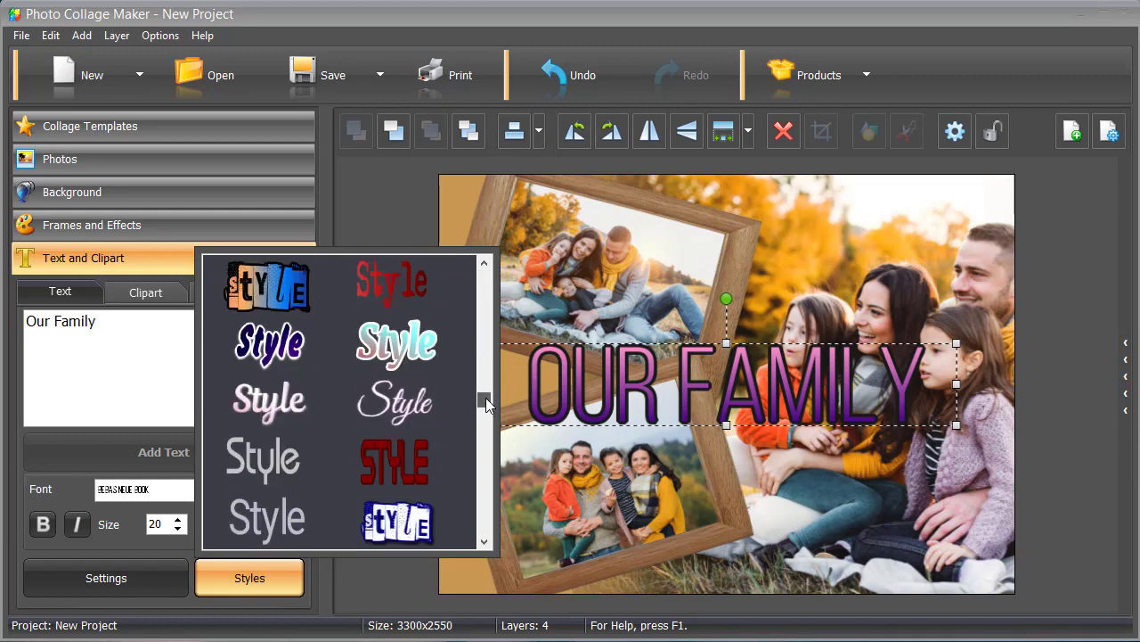
{"action": "left_click", "coordinate": [381, 408]}
{"action": "left_click", "coordinate": [377, 408]}
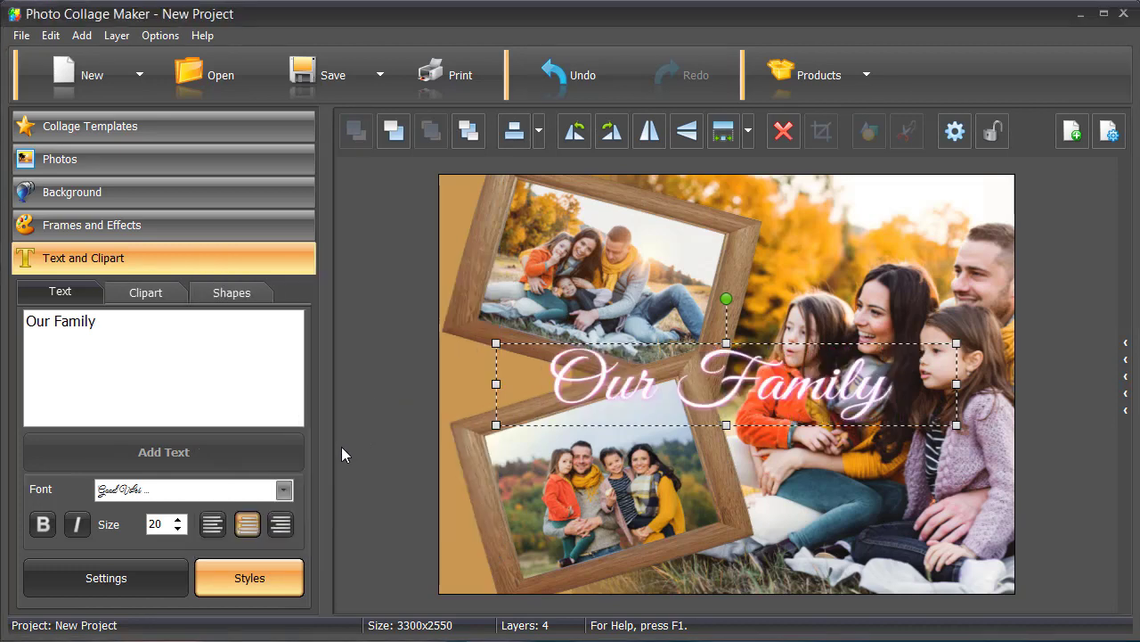
Give the Our Family caption a dark orange drop shadow and nudge it slightly left
{"action": "left_click", "coordinate": [161, 564]}
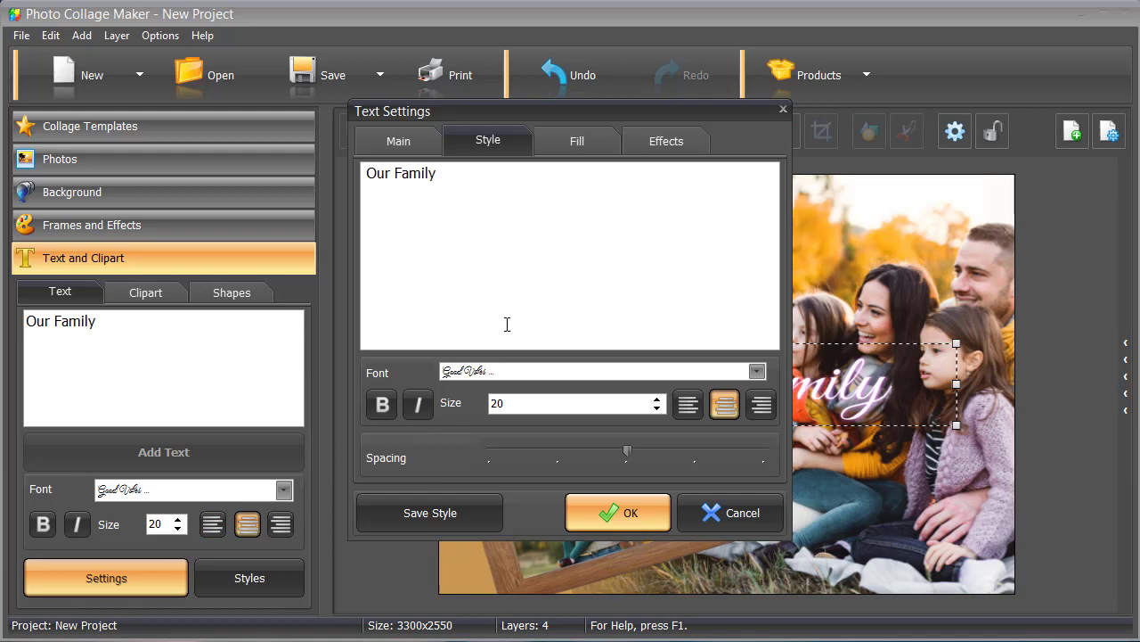
{"action": "left_click", "coordinate": [636, 147]}
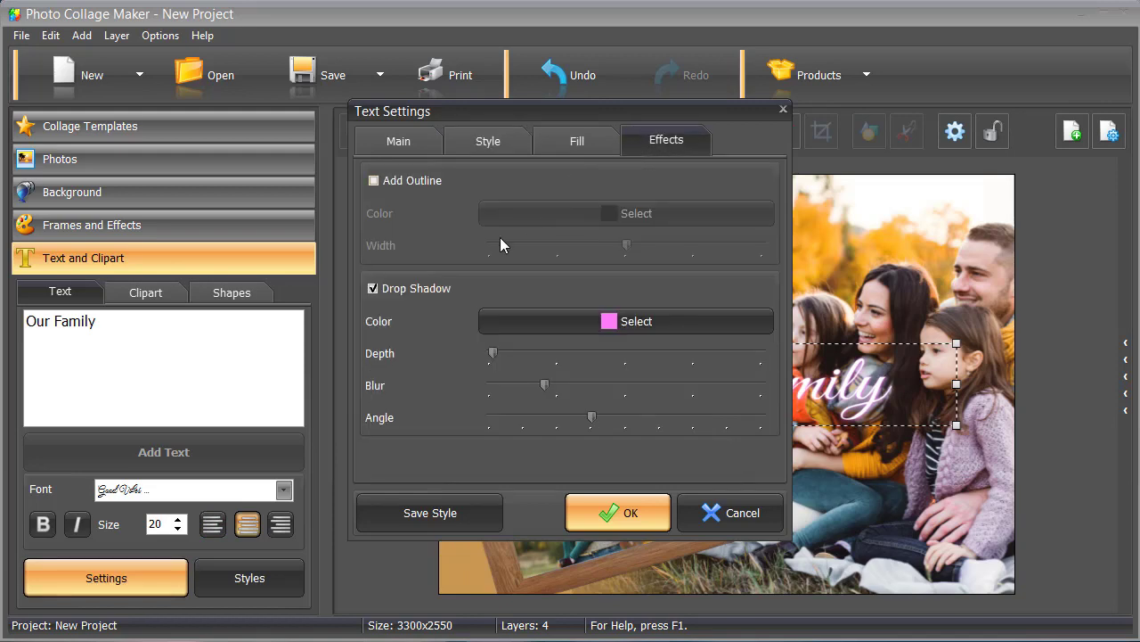
{"action": "left_click", "coordinate": [530, 323]}
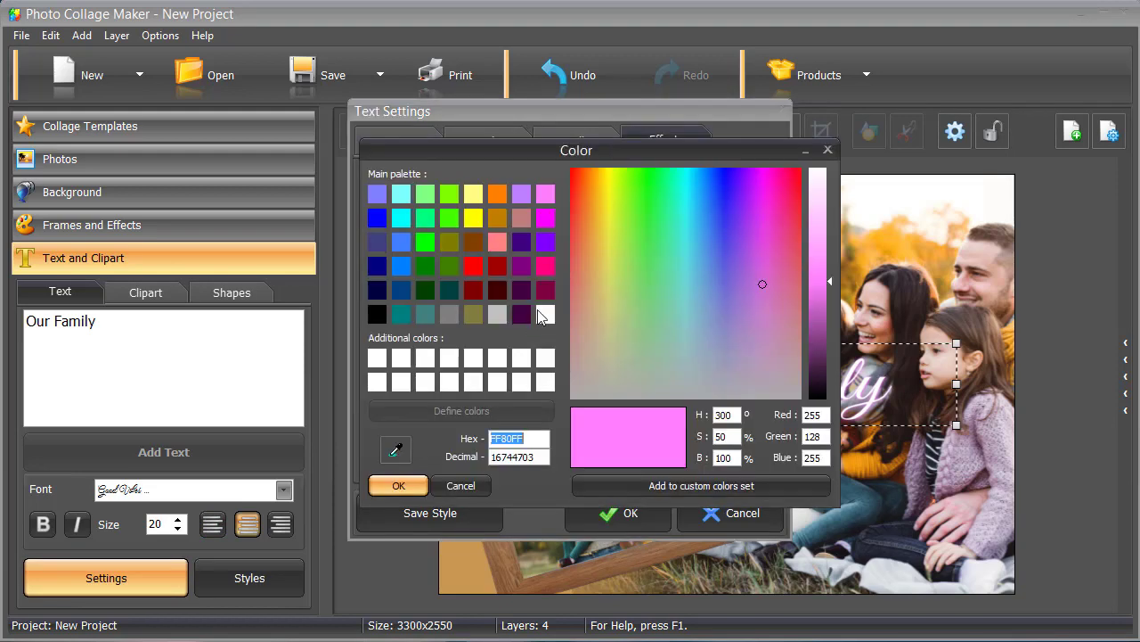
{"action": "left_click", "coordinate": [503, 218]}
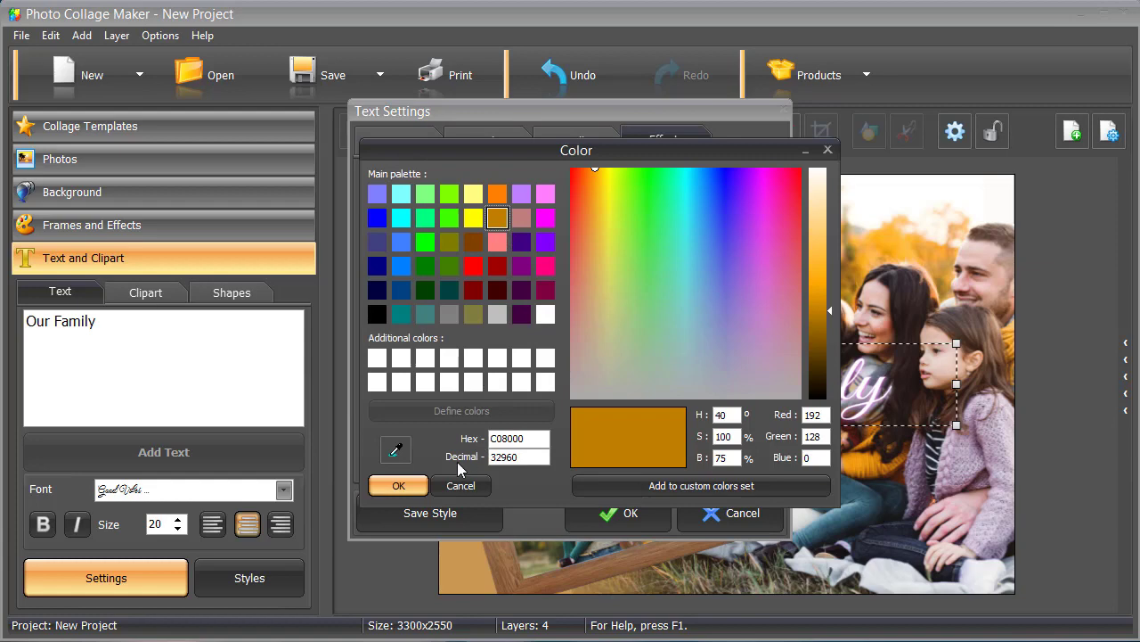
{"action": "left_click", "coordinate": [403, 485]}
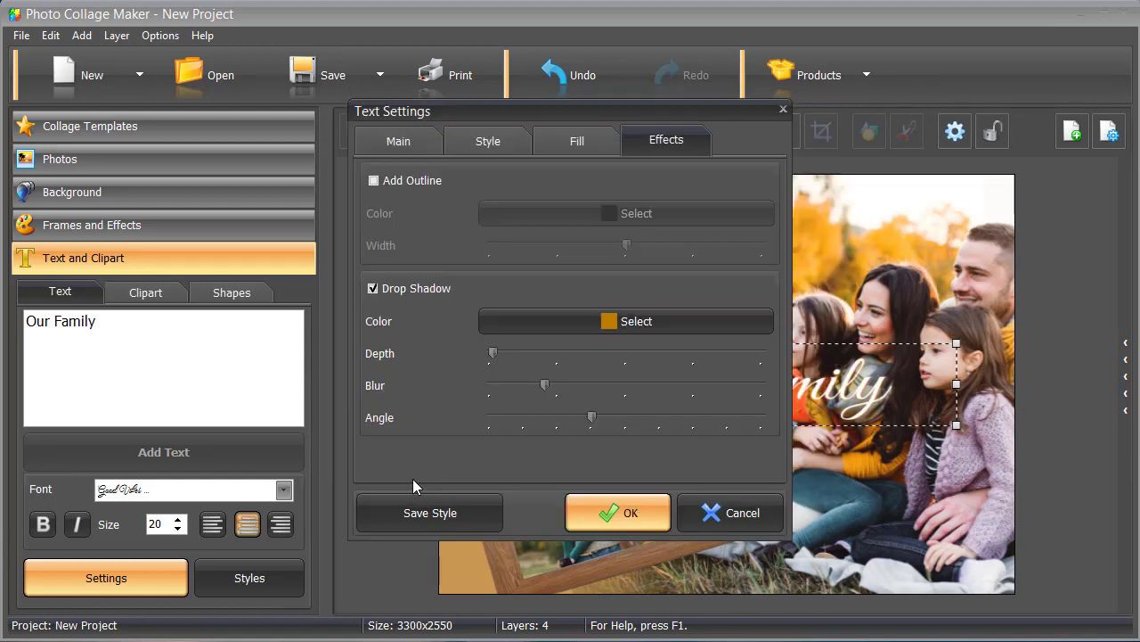
{"action": "left_click", "coordinate": [606, 515]}
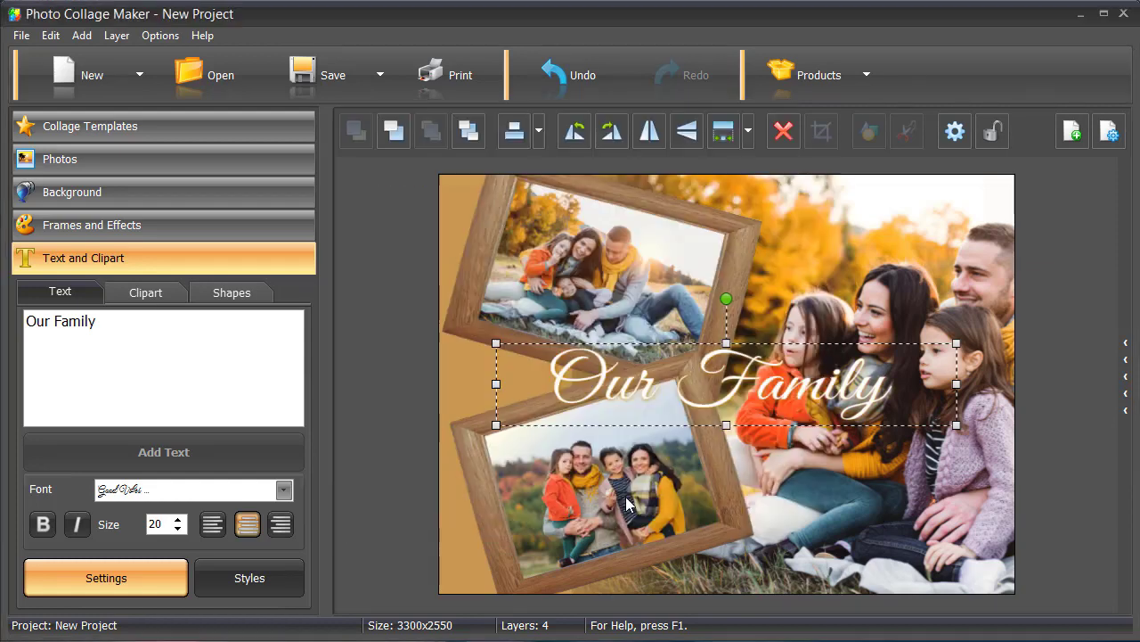
{"action": "left_click_drag", "start_coordinate": [780, 381], "coordinate": [704, 383]}
{"action": "left_click", "coordinate": [346, 476]}
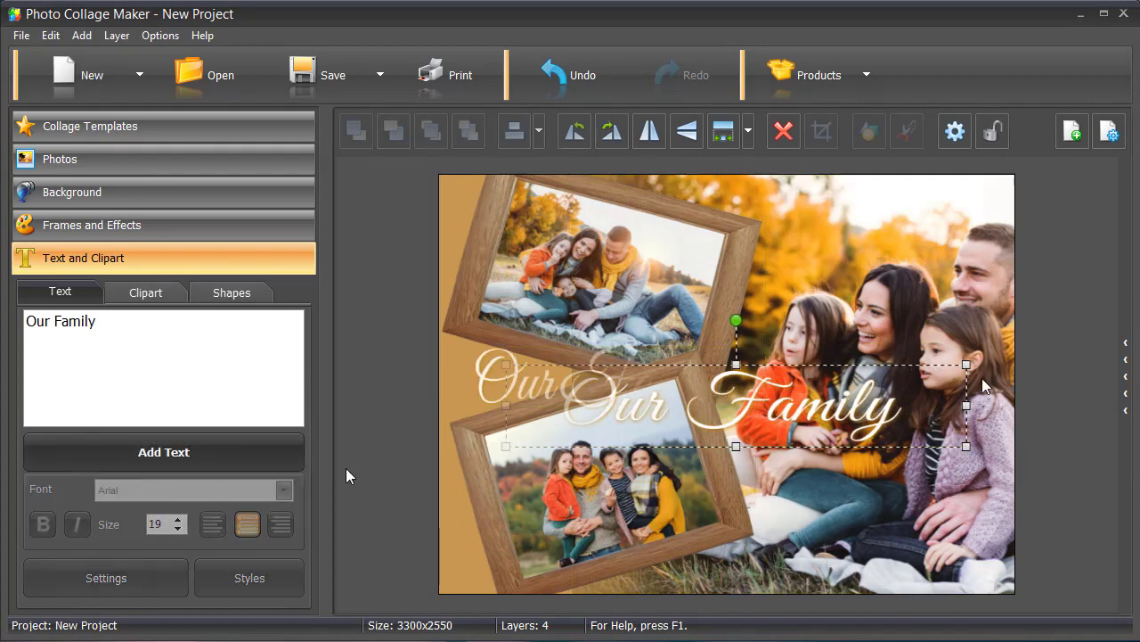
Browse the Flowers clipart category to find the autumn-leaf pieces
{"action": "left_click", "coordinate": [152, 293]}
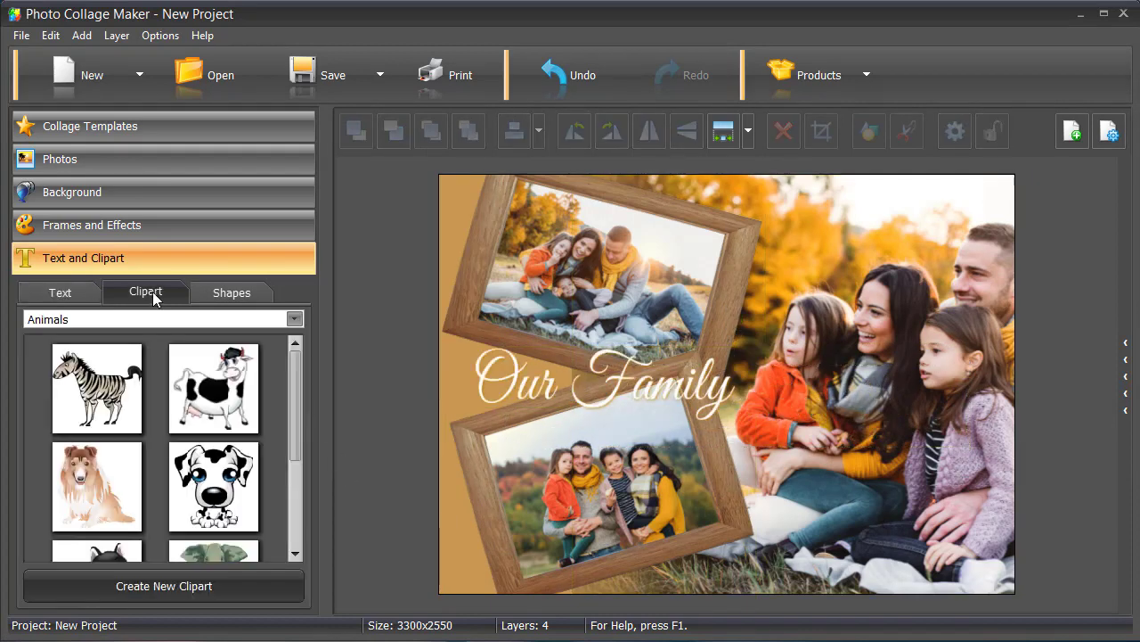
{"action": "left_click", "coordinate": [168, 312]}
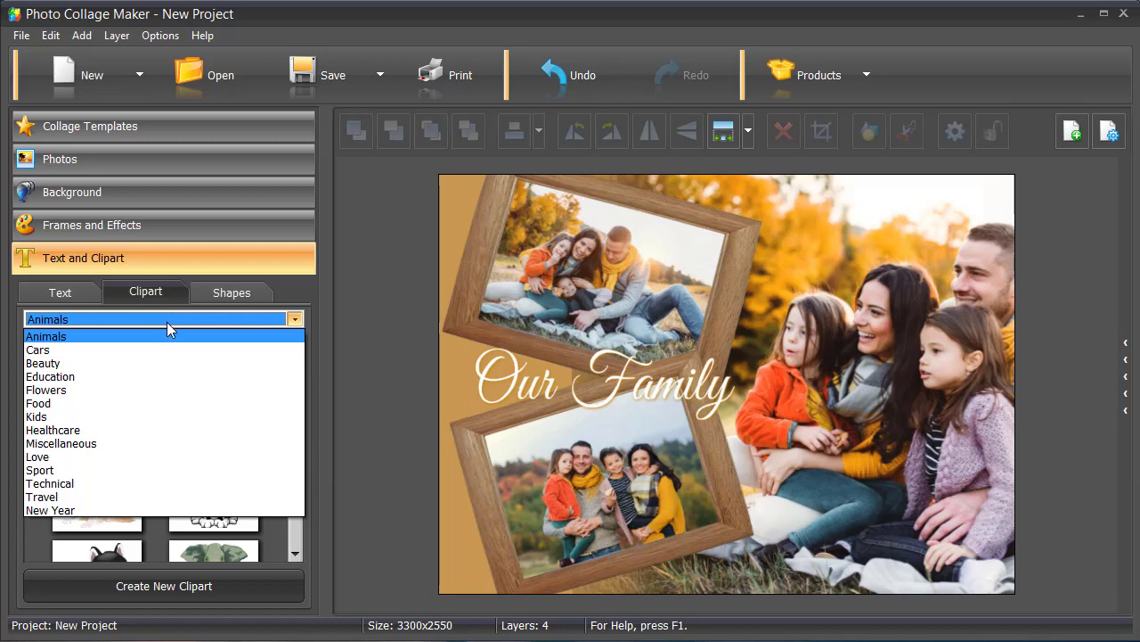
{"action": "left_click", "coordinate": [153, 389]}
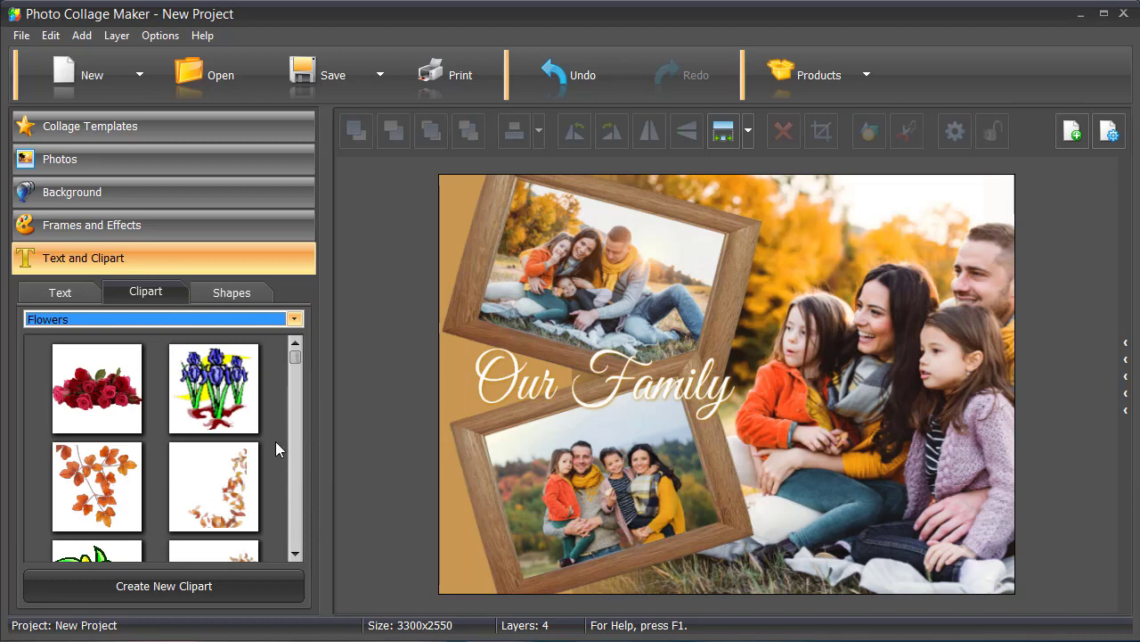
{"action": "left_click", "coordinate": [297, 551]}
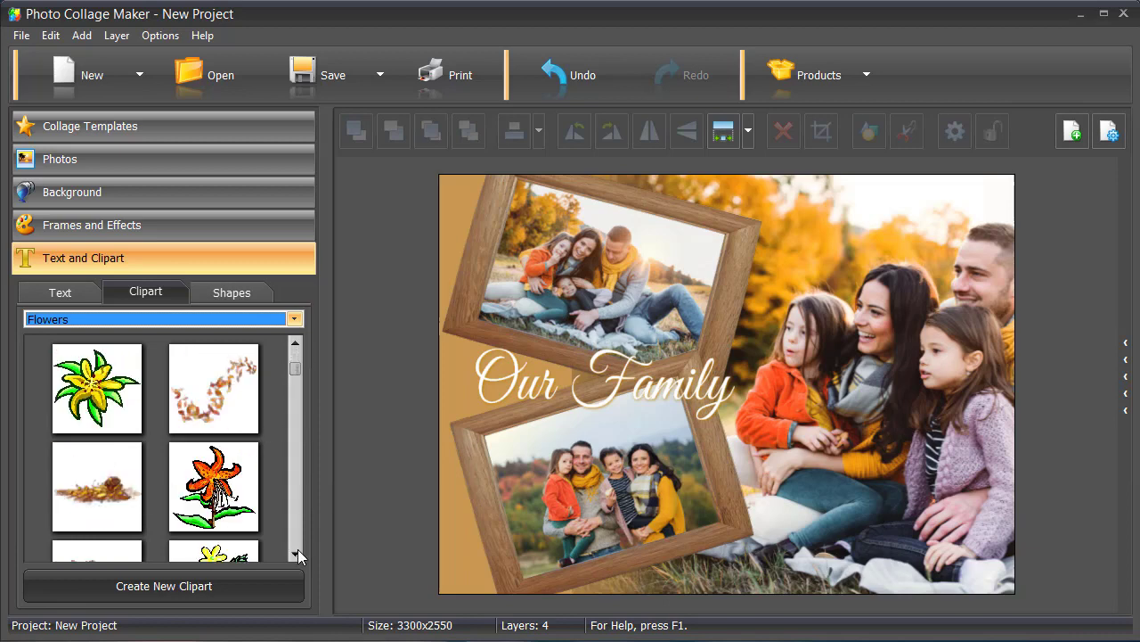
{"action": "left_click", "coordinate": [297, 551]}
{"action": "left_click", "coordinate": [297, 551]}
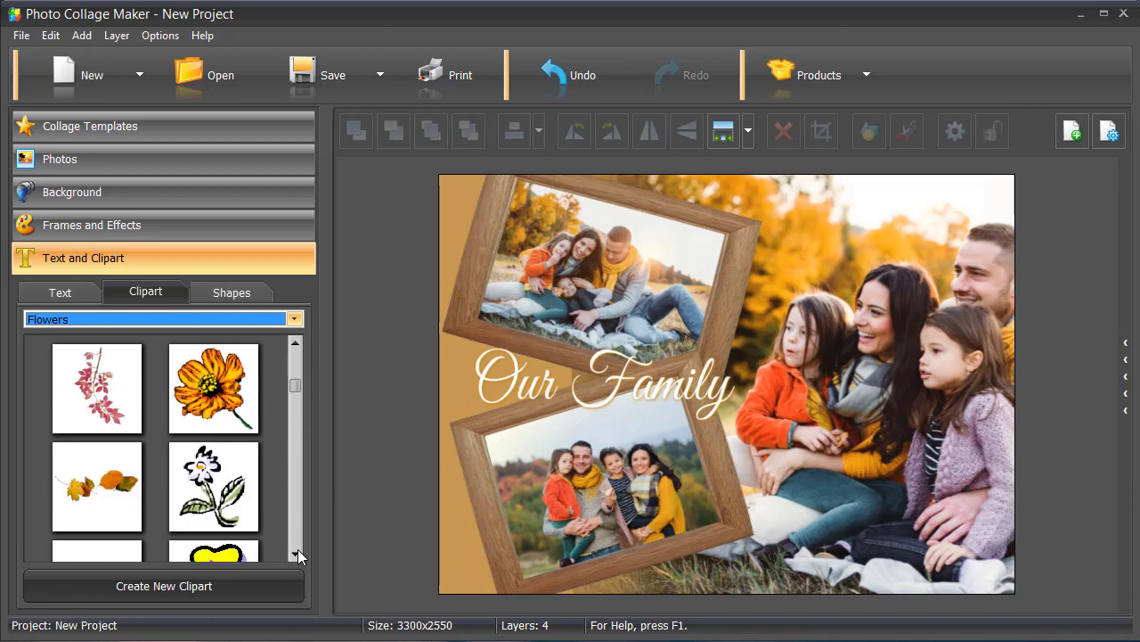
{"action": "left_click", "coordinate": [297, 551]}
Place a tilted orange leaf cluster at lower left and falling leaves at top right
{"action": "left_click_drag", "start_coordinate": [116, 384], "coordinate": [540, 490]}
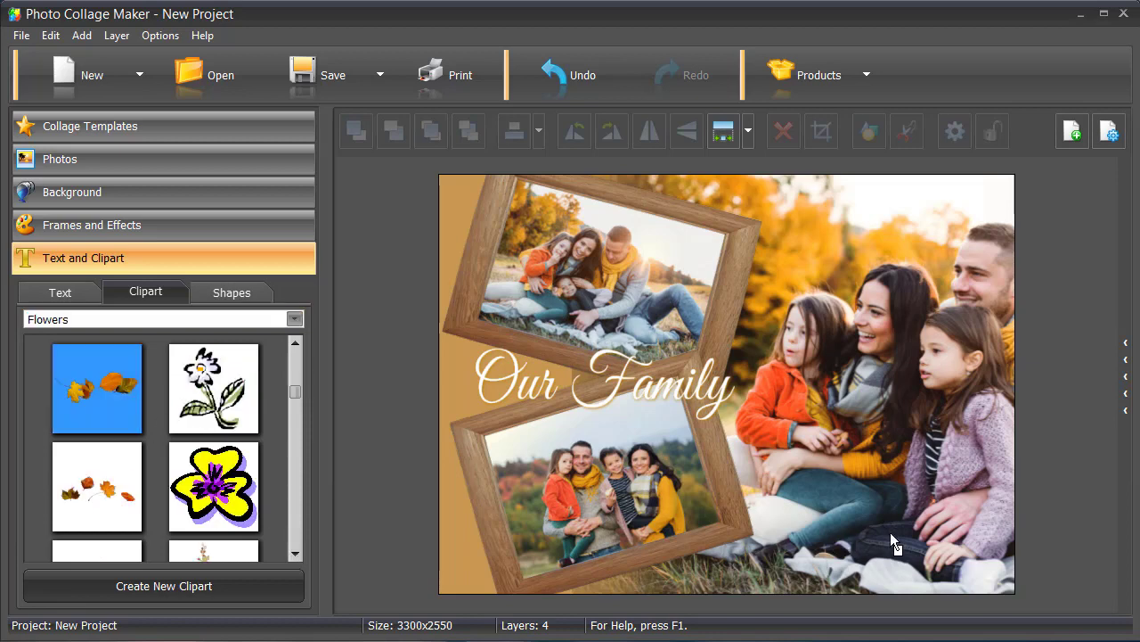
{"action": "left_click_drag", "start_coordinate": [916, 543], "coordinate": [465, 570]}
{"action": "left_click_drag", "start_coordinate": [464, 486], "coordinate": [529, 479]}
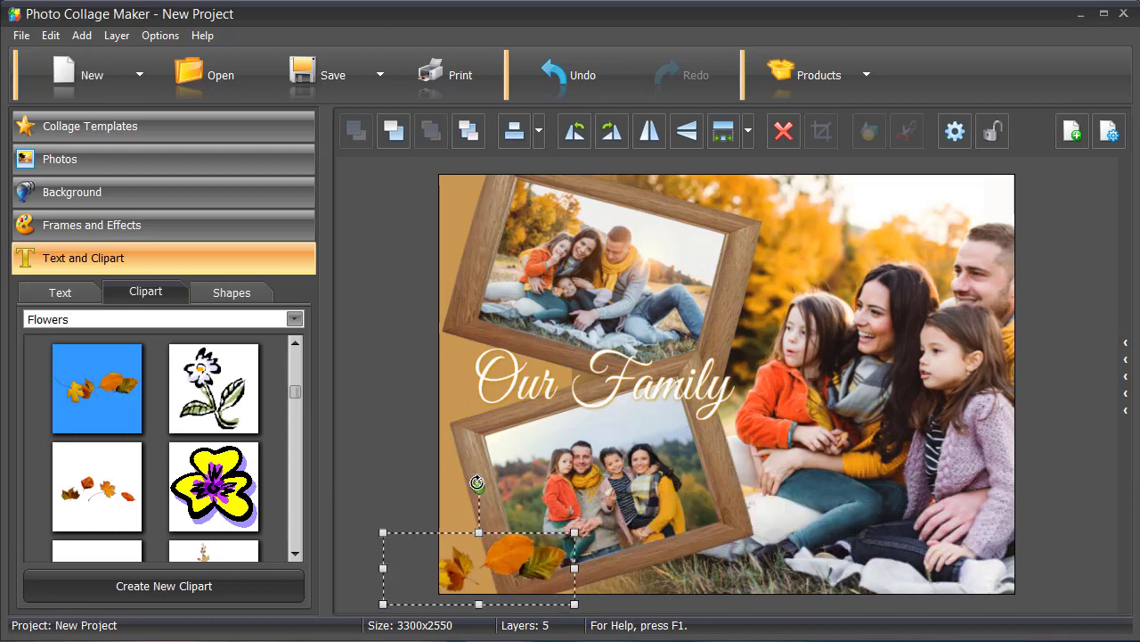
{"action": "left_click_drag", "start_coordinate": [96, 486], "coordinate": [416, 370]}
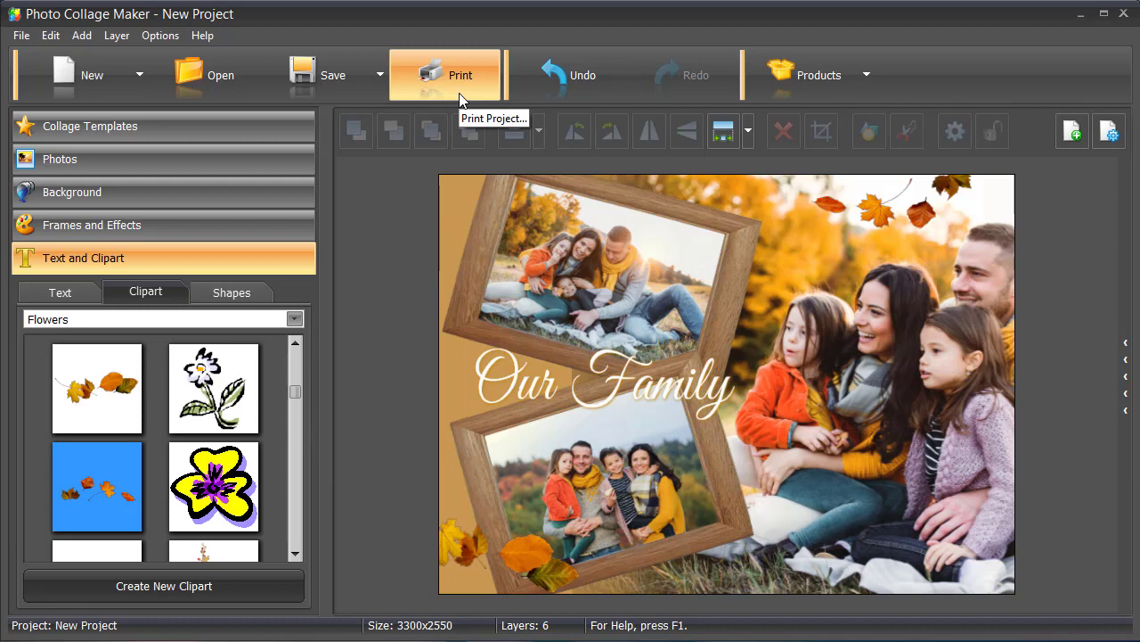
Open the save options menu beside the Save button
{"action": "left_click", "coordinate": [381, 77]}
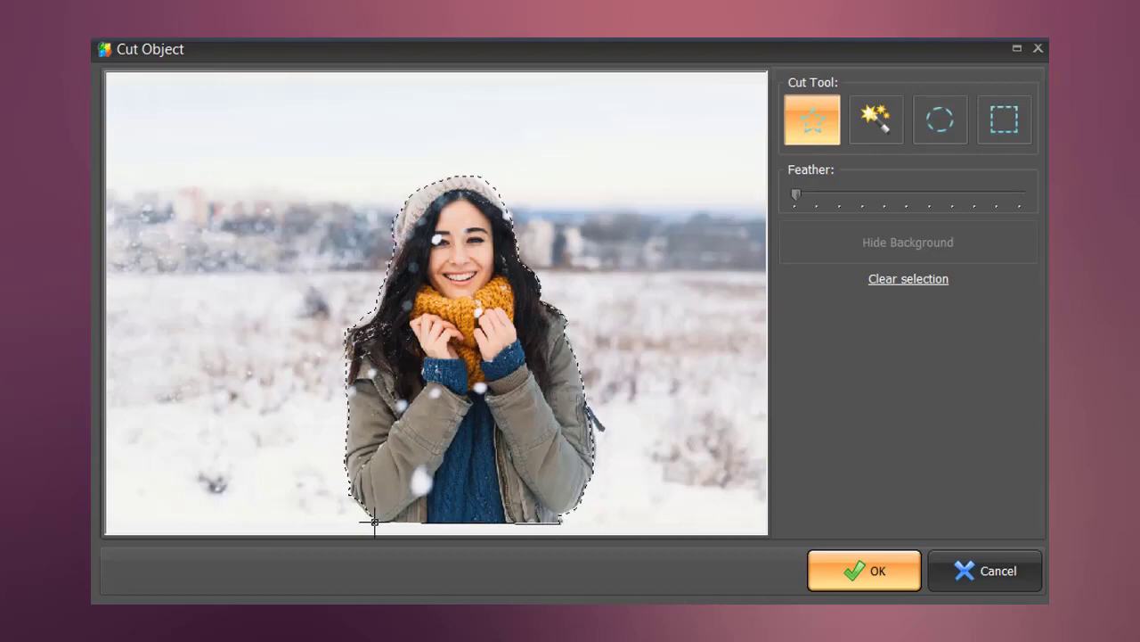
Close the lasso outline around the smiling woman in the snowy photo
{"action": "left_click", "coordinate": [907, 243]}
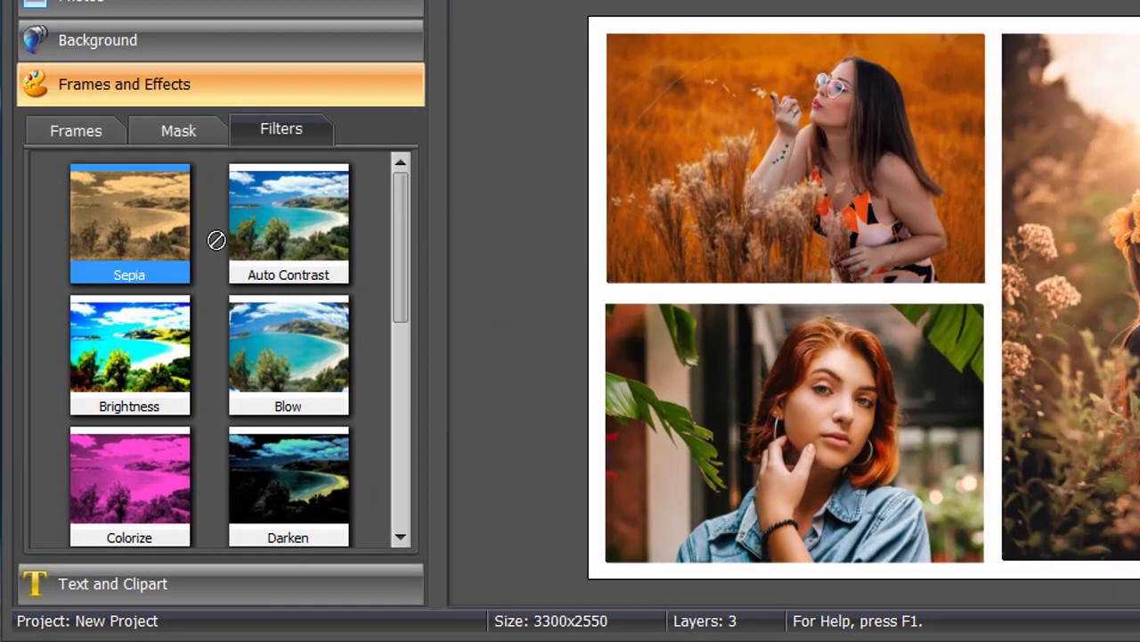
Apply the torn-edge Sepia filter variant to the lower red-haired woman's photo
{"action": "left_click_drag", "start_coordinate": [184, 231], "coordinate": [714, 426]}
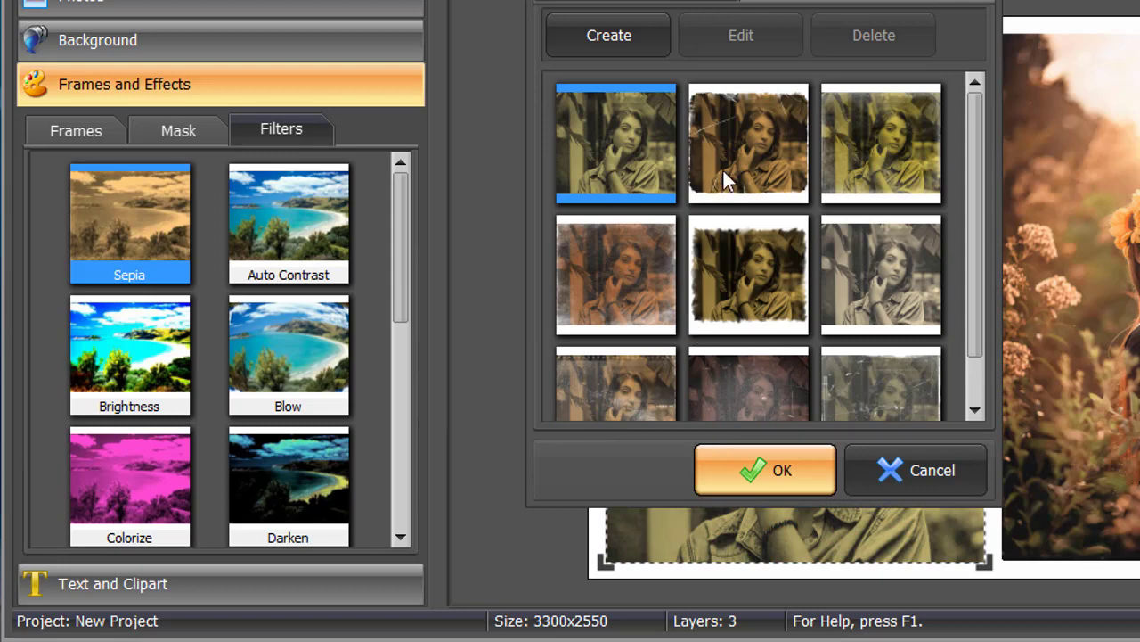
{"action": "left_click", "coordinate": [737, 264]}
{"action": "left_click", "coordinate": [760, 464]}
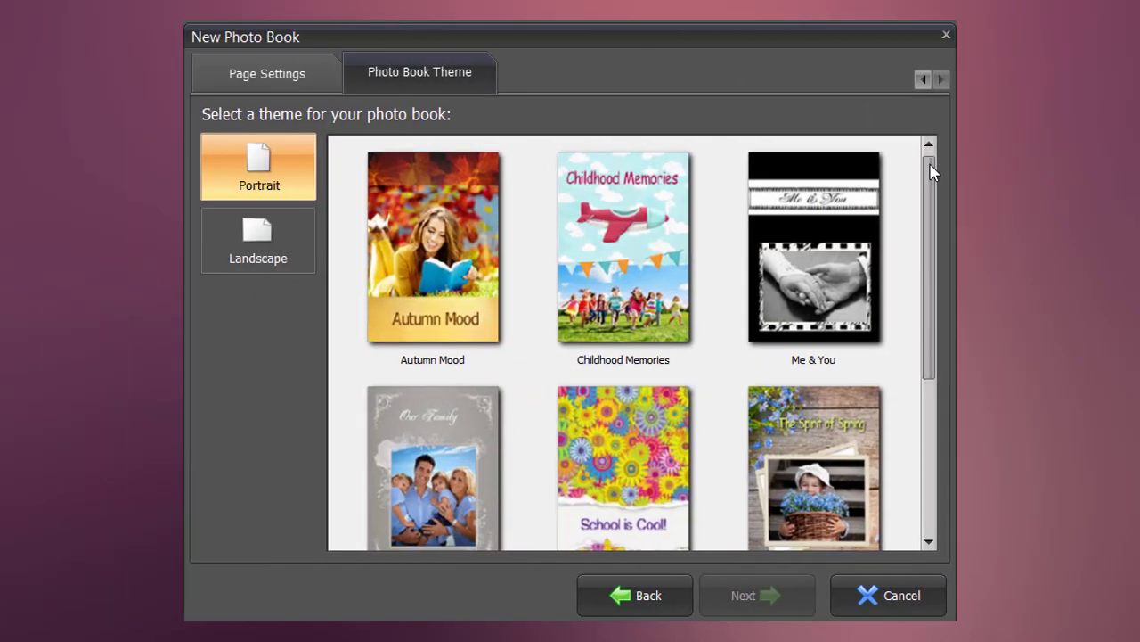
Scroll the Photo Book Theme list to browse themes for the new photo book
{"action": "left_click_drag", "start_coordinate": [856, 161], "coordinate": [928, 221]}
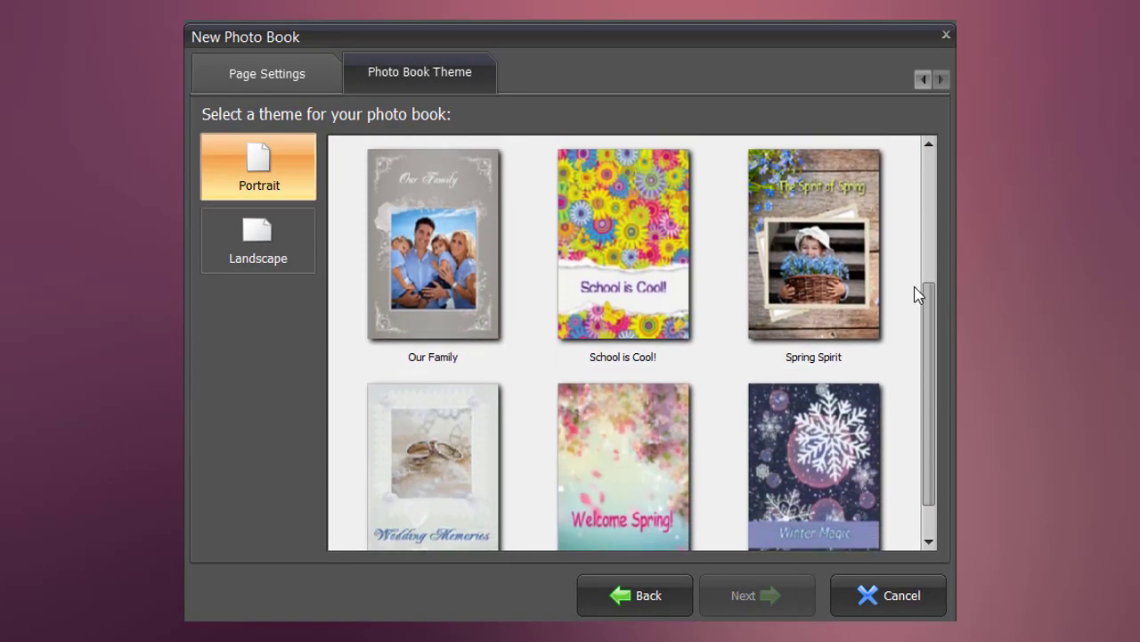
{"action": "left_click_drag", "start_coordinate": [928, 221], "coordinate": [927, 295]}
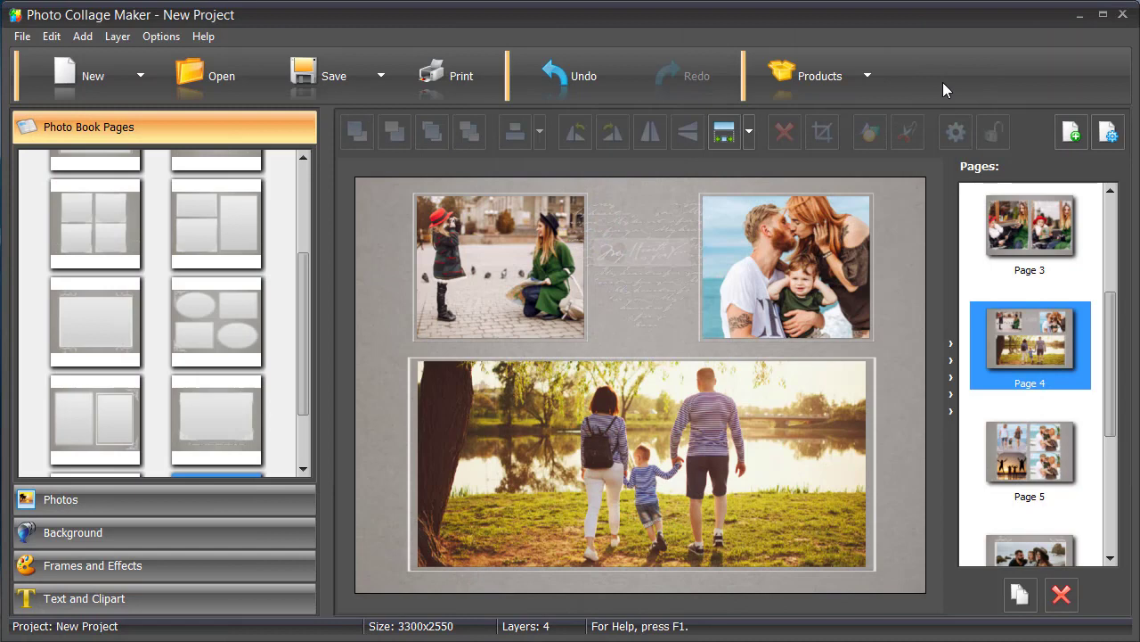